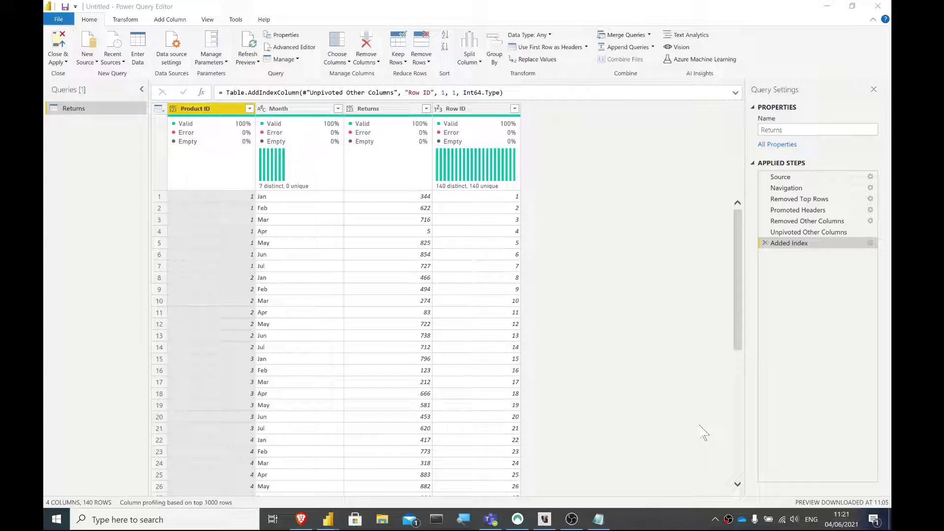
Step: View the Returns data at the Navigation step, and return to the Added Index step
click(795, 189)
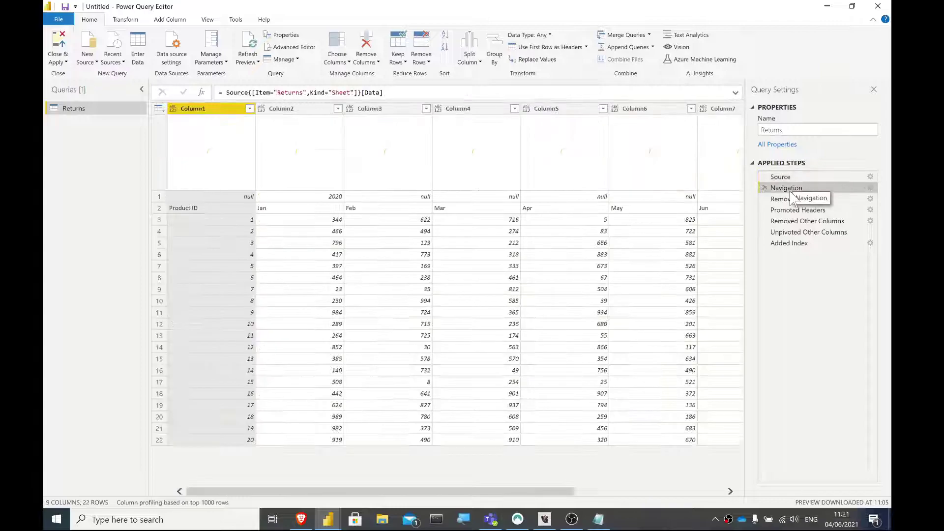
click(807, 246)
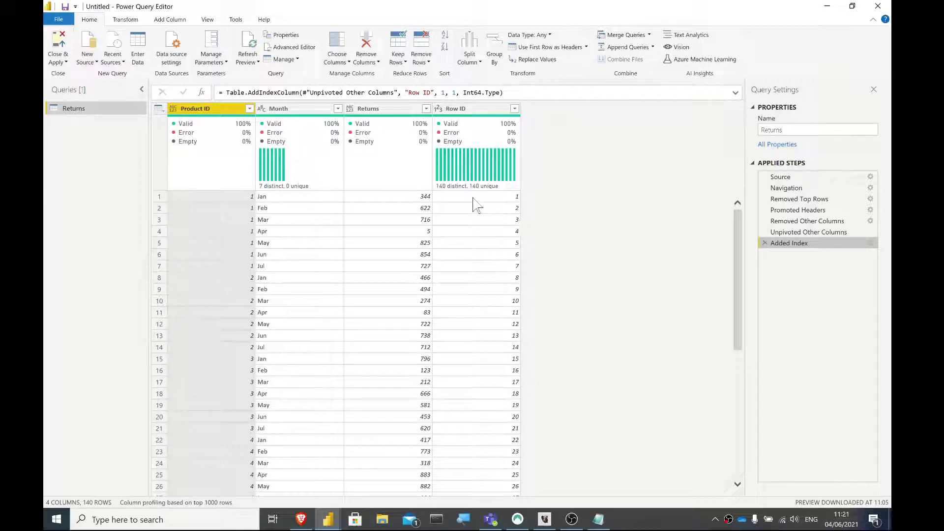
Step: In the Advanced Editor, set the Removed Other Columns line apart with one blank line above and three below
click(279, 49)
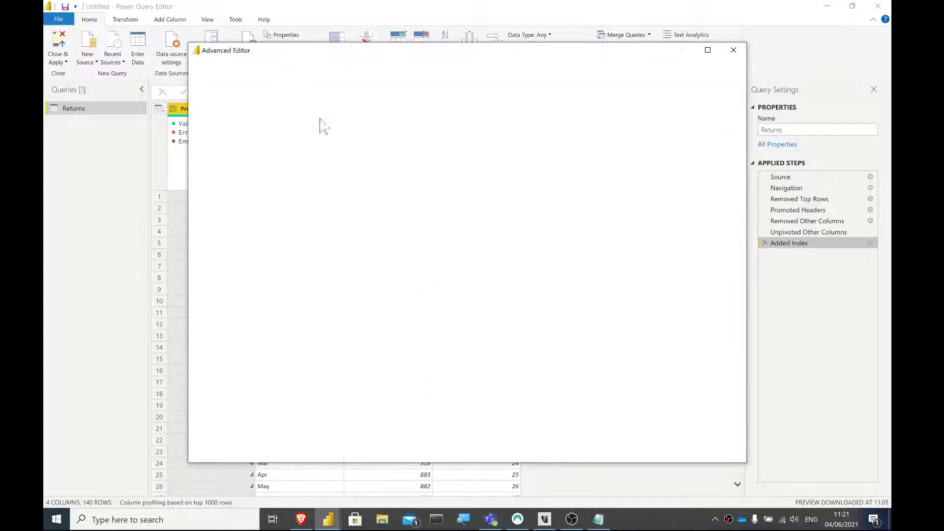
drag(403, 408, 383, 400)
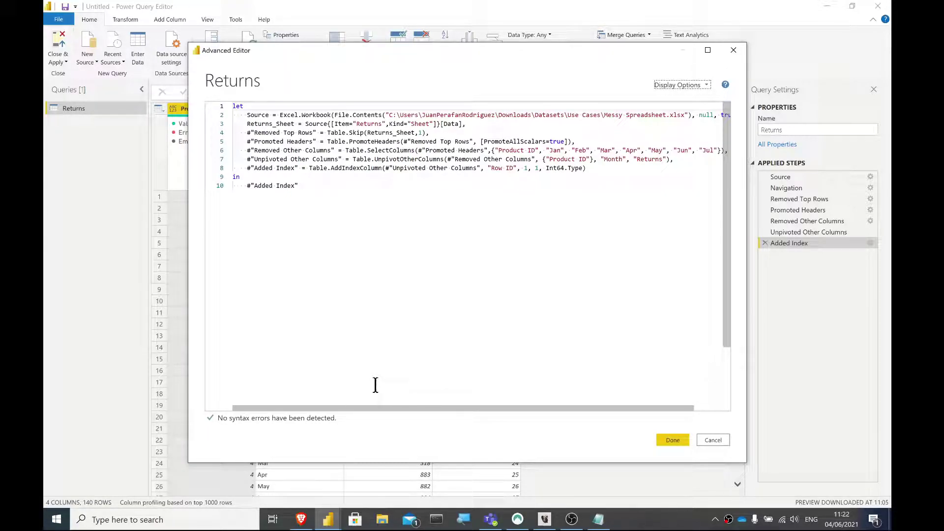
click(611, 140)
key(Return)
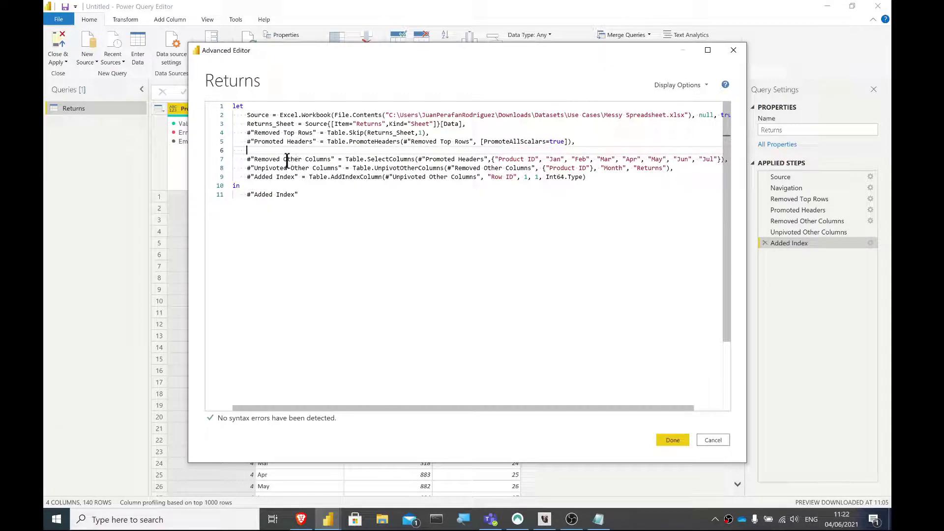
double_click(265, 167)
double_click(266, 159)
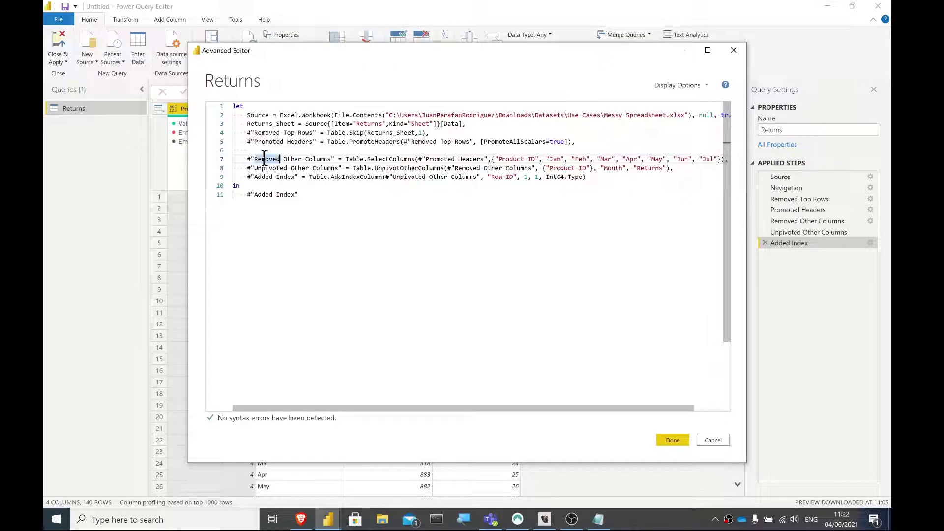
double_click(265, 168)
drag(254, 167, 311, 169)
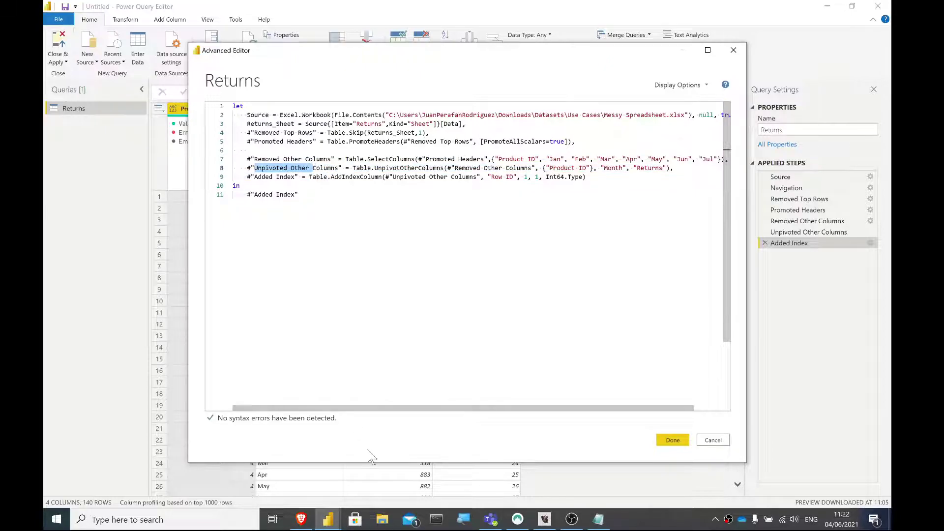
drag(380, 409, 386, 411)
click(715, 159)
key(Return)
key(Return)
key(Return)
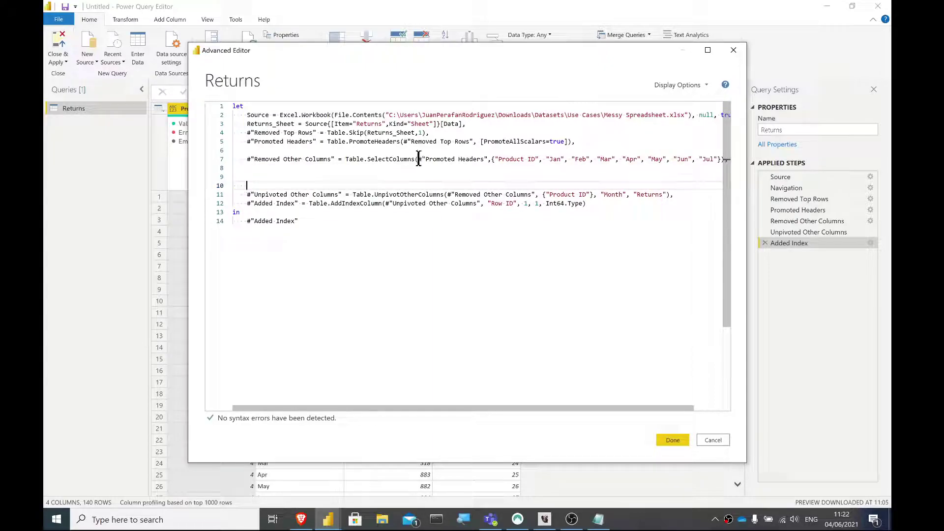
Step: Split the Table.SelectColumns call so the table reference, the column list and the closing parenthesis each sit on their own line
click(418, 159)
key(Return)
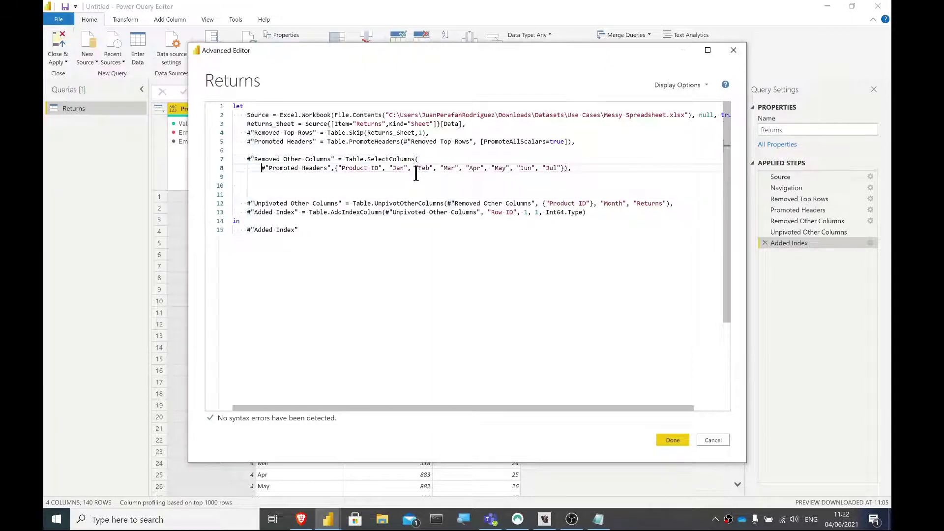
click(334, 170)
key(Return)
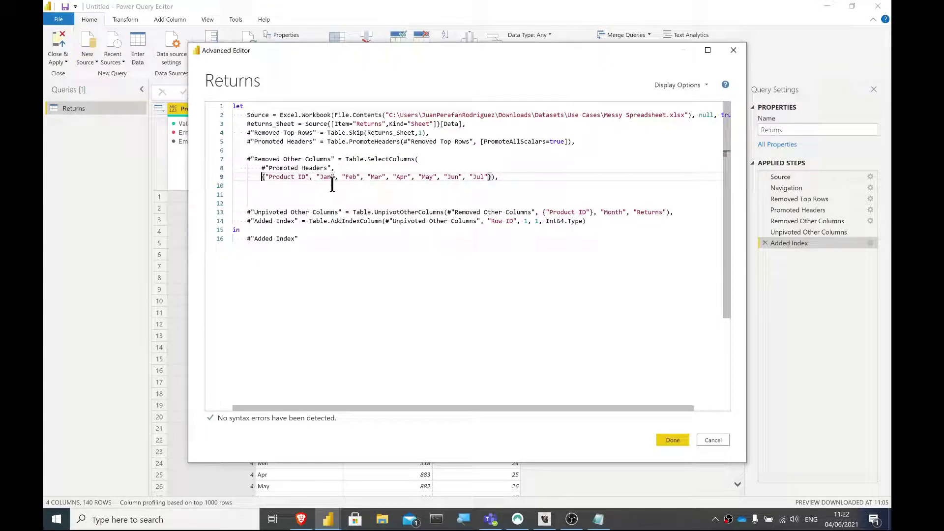
click(491, 178)
key(Return)
key(BackSpace)
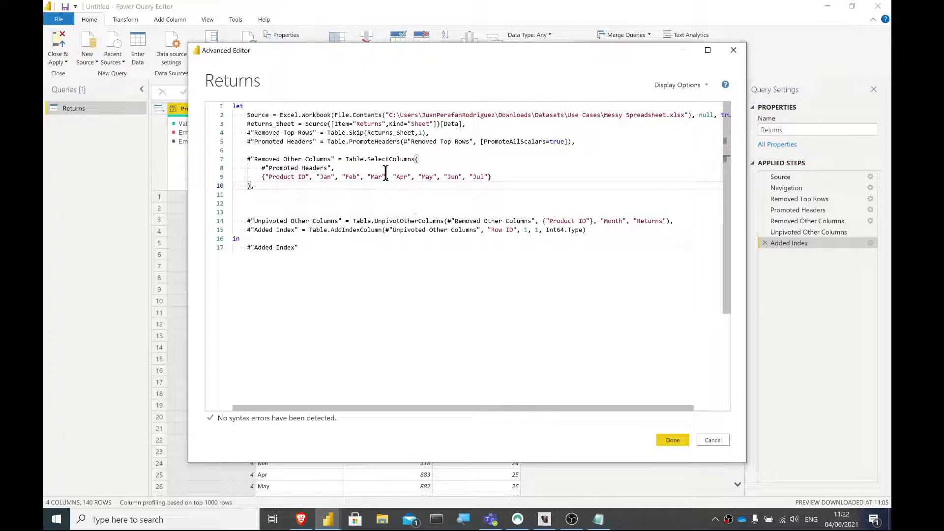
Step: Keep the reformatted M code and apply it to the Returns query
click(338, 159)
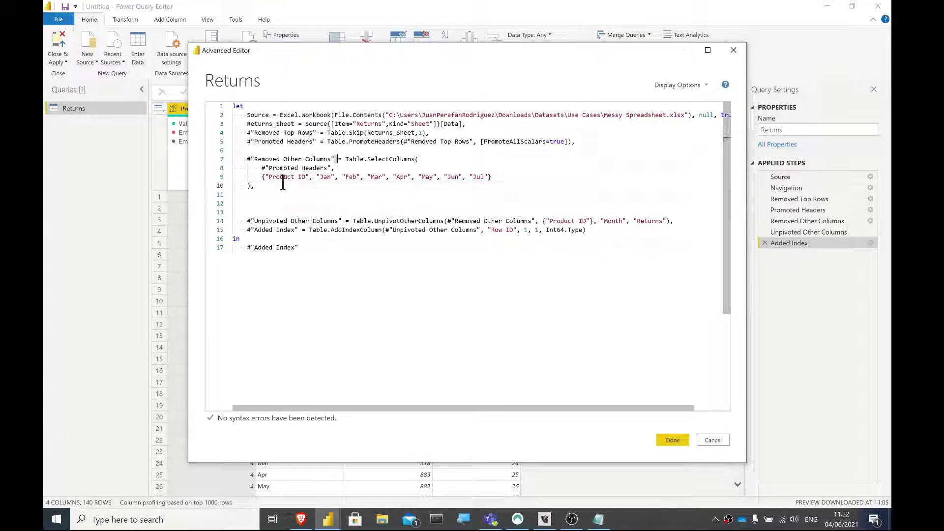
drag(264, 178, 494, 176)
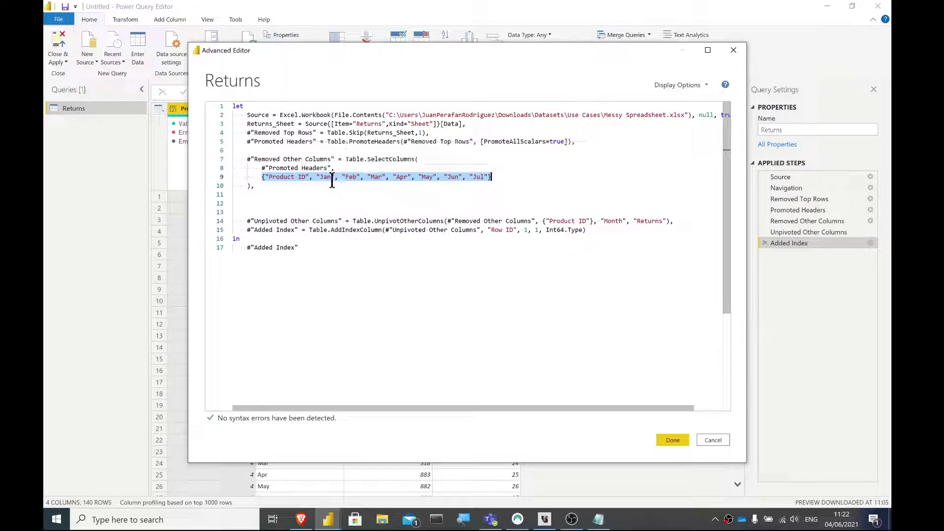
drag(338, 169, 288, 182)
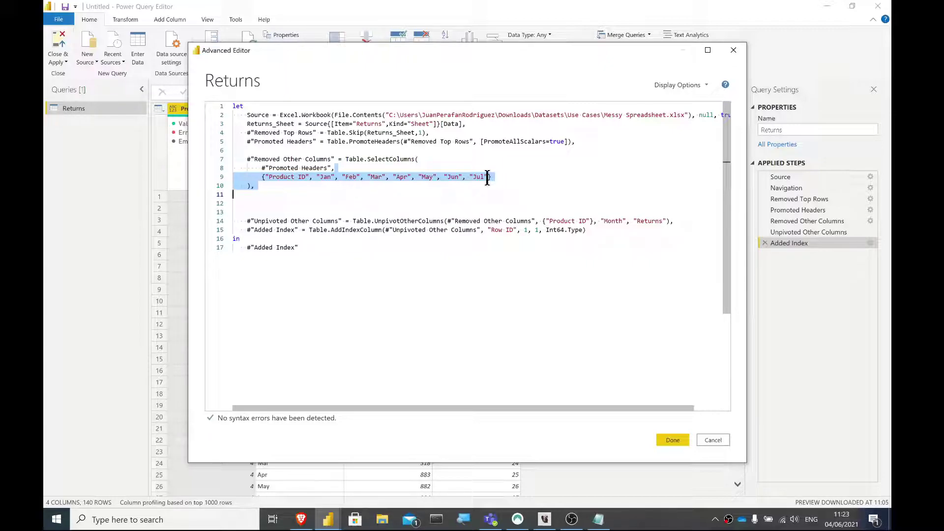
click(707, 442)
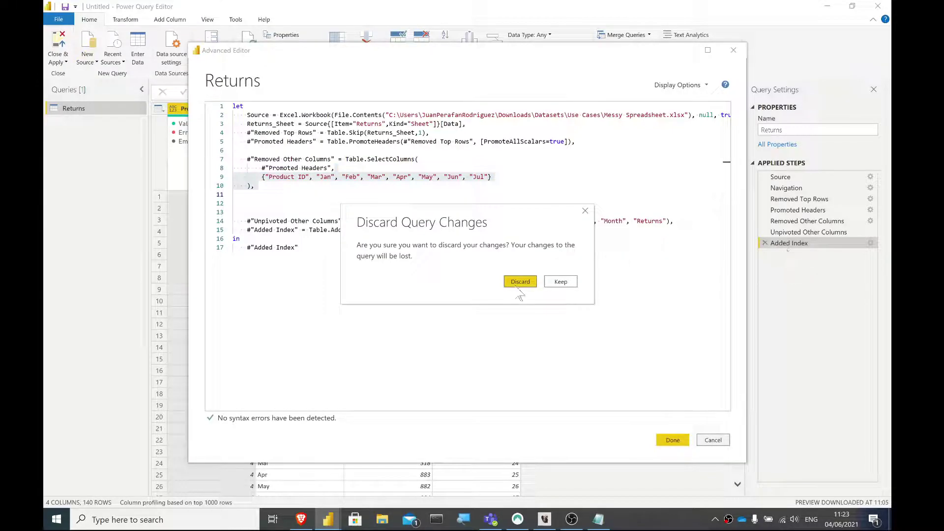
click(561, 282)
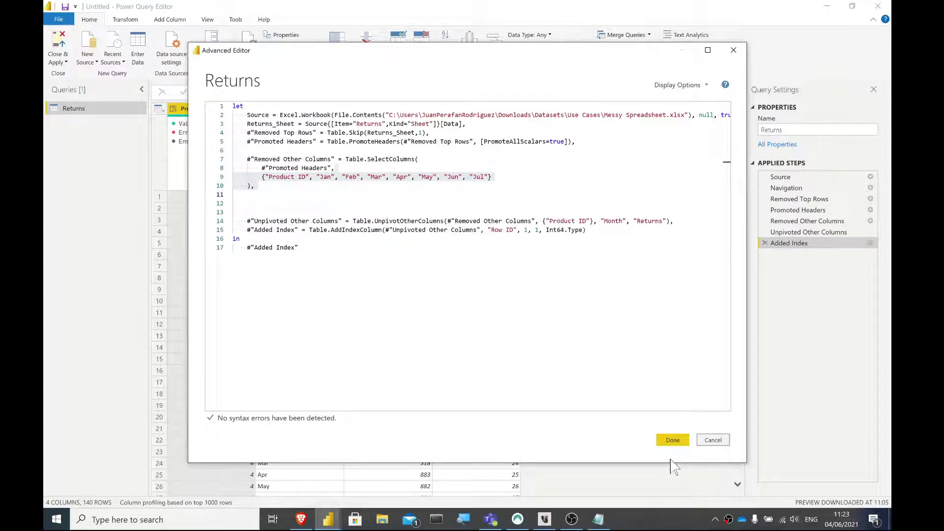
click(673, 440)
Step: Compare the columns at the Promoted Headers and Removed Other Columns steps, examining the Last Updated column
click(797, 211)
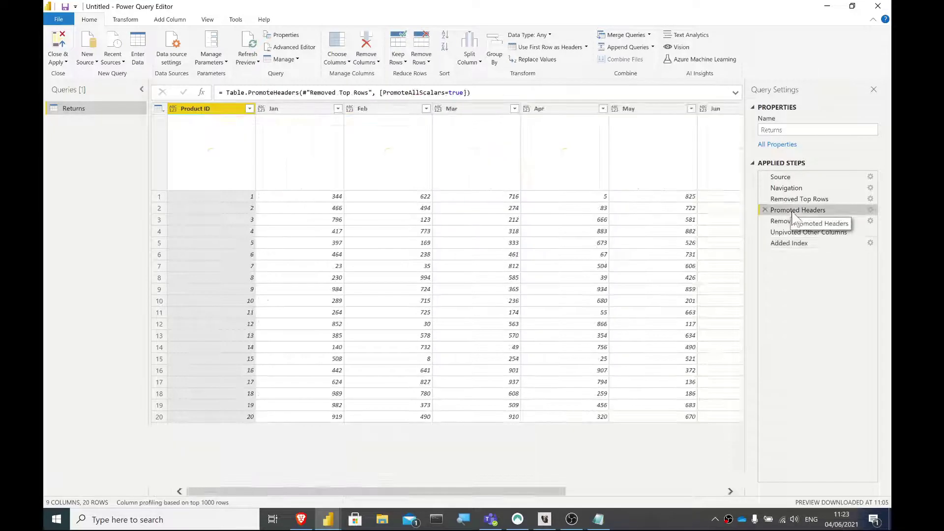
click(793, 221)
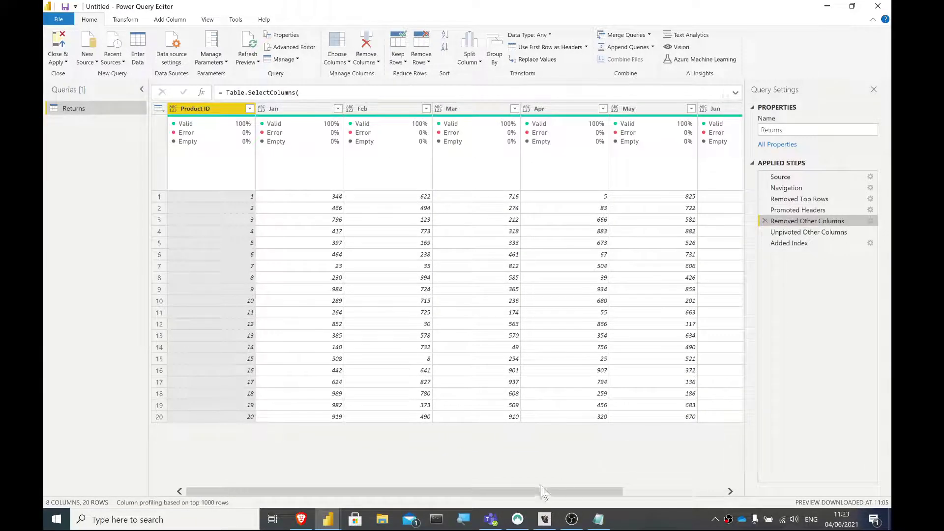
drag(570, 491, 669, 492)
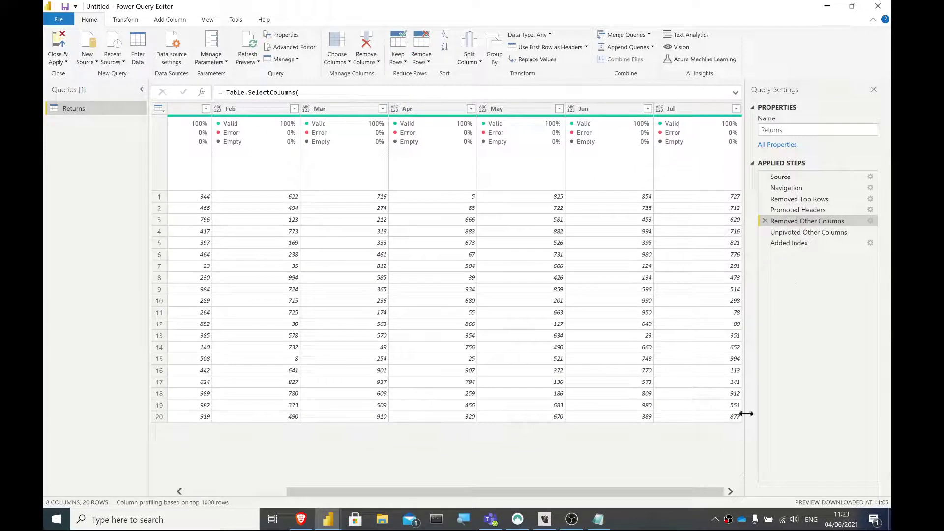
click(799, 210)
drag(641, 492, 716, 492)
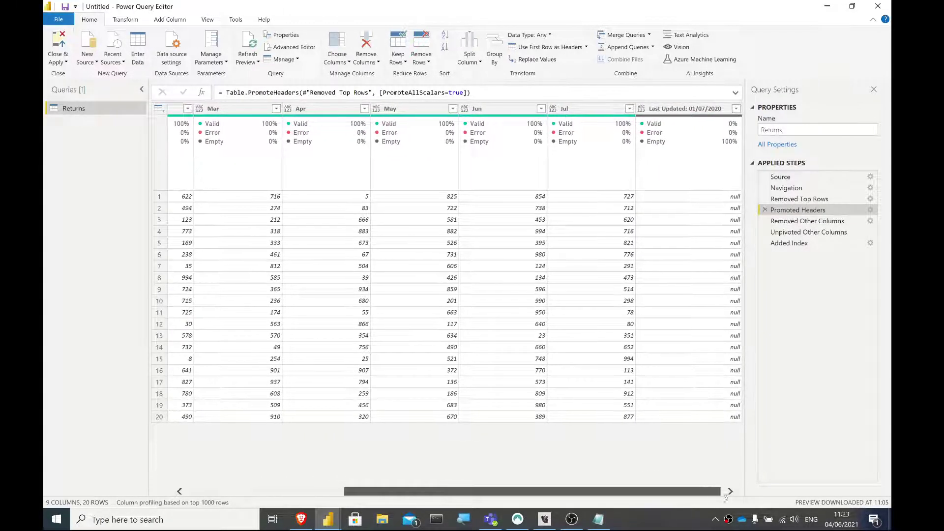
click(680, 124)
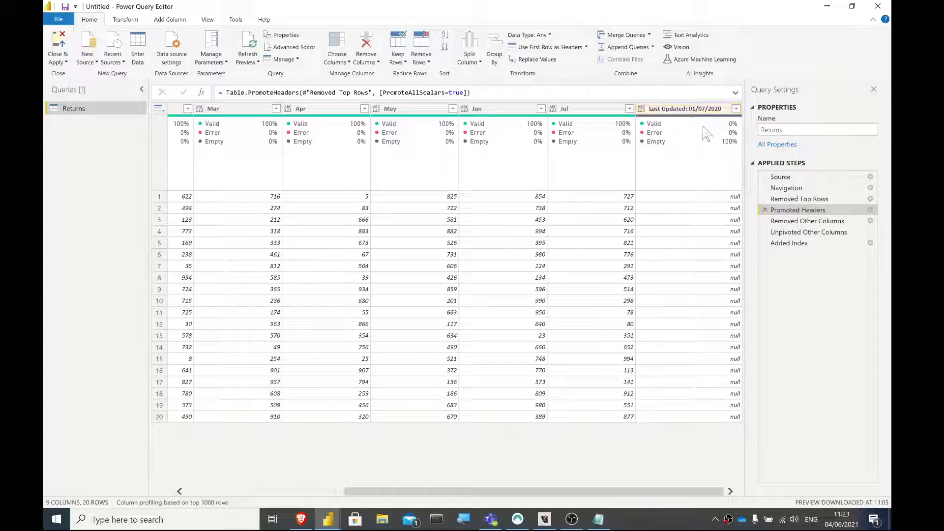
mouse_move(701, 140)
click(685, 111)
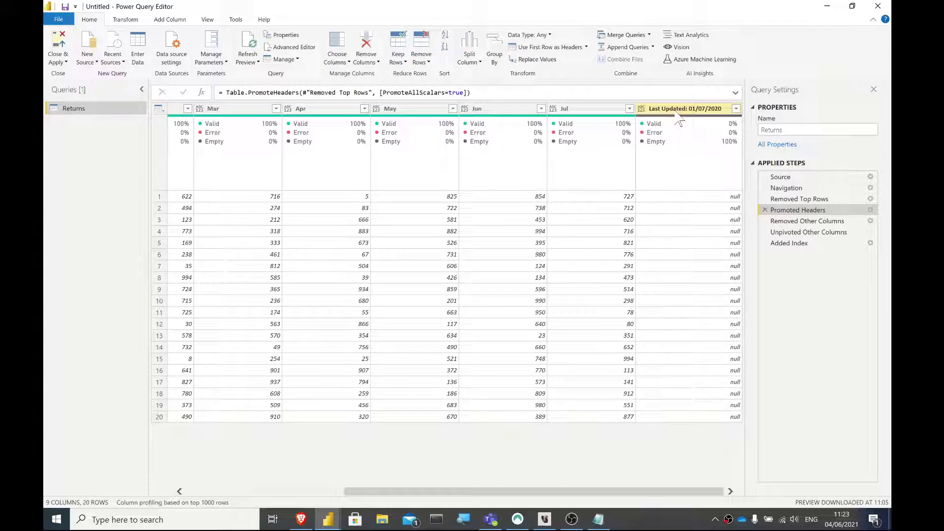
Step: In the Advanced Editor, start a new step named #"Column Names" below the Removed Other Columns step
click(291, 48)
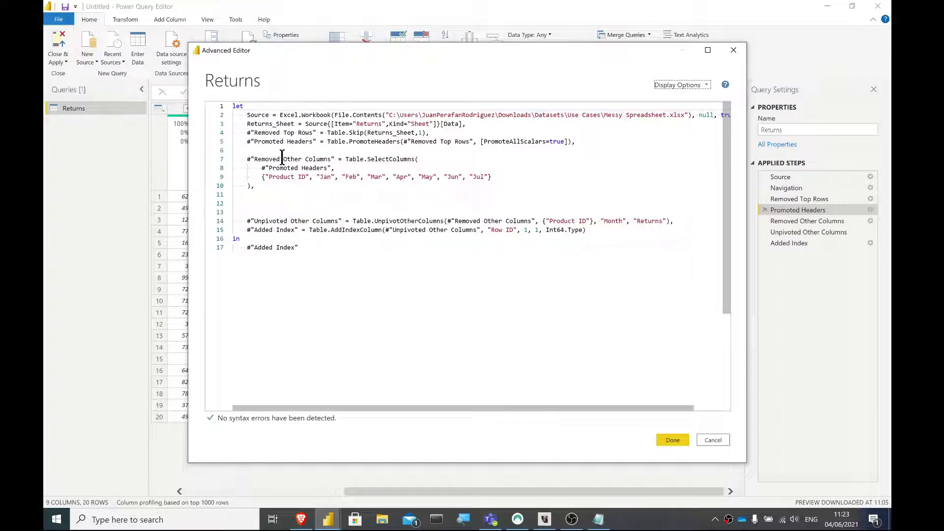
click(269, 204)
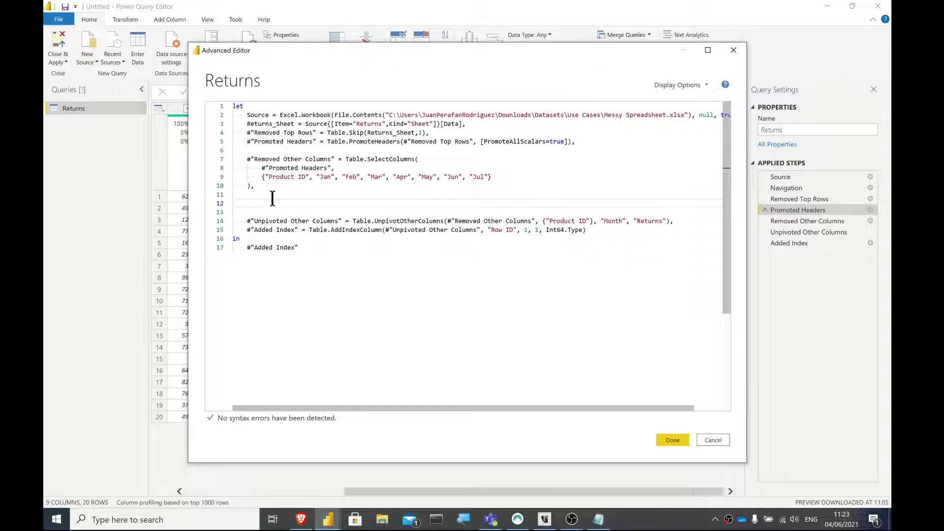
text(#"C)
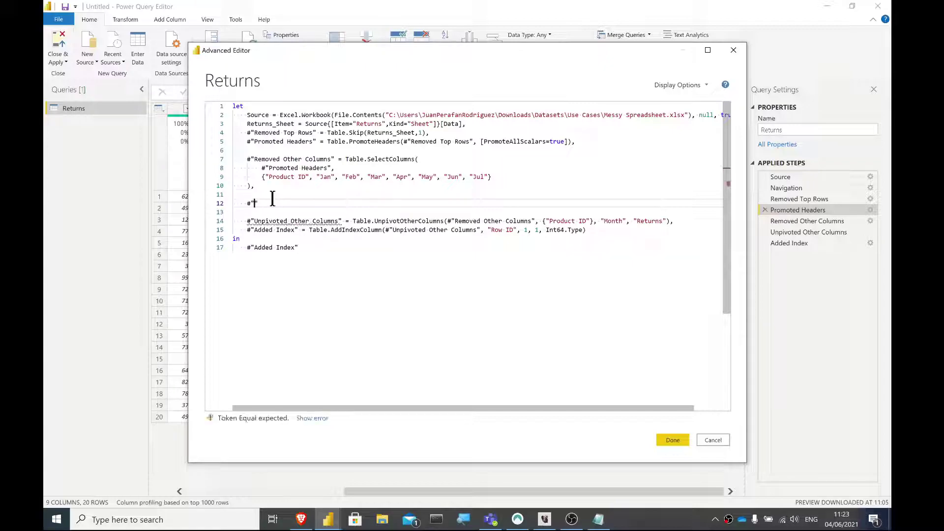
key(BackSpace)
key(BackSpace)
key(BackSpace)
key(Right)
Step: Define the Column Names step as Table.ColumnNames(#"Removed Other Columns"), ending the line with a comma
text(= Table.ColumnNames)
key(Tab)
text(()
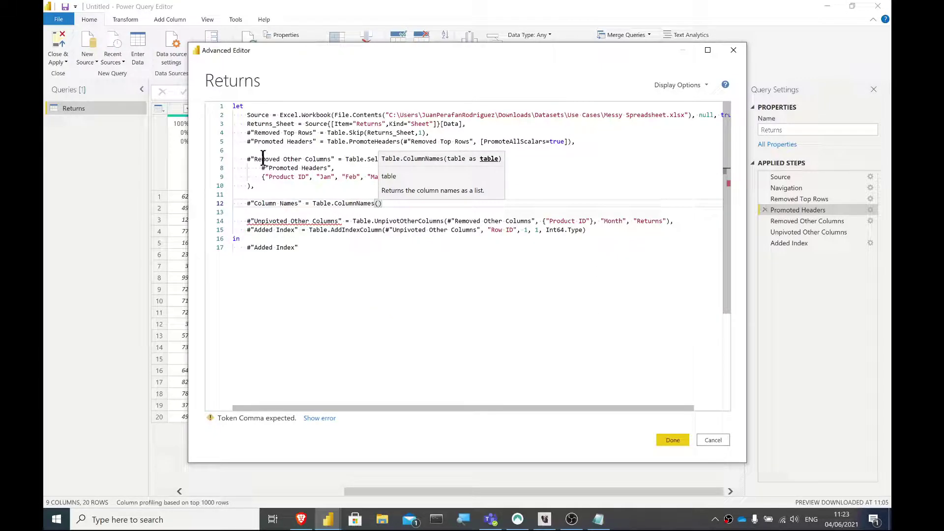
text(#)
key(Tab)
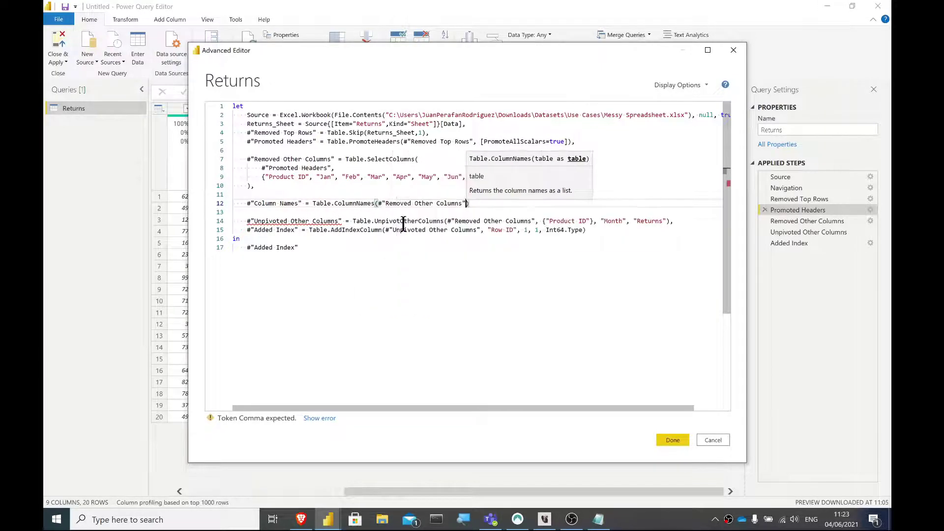
double_click(263, 248)
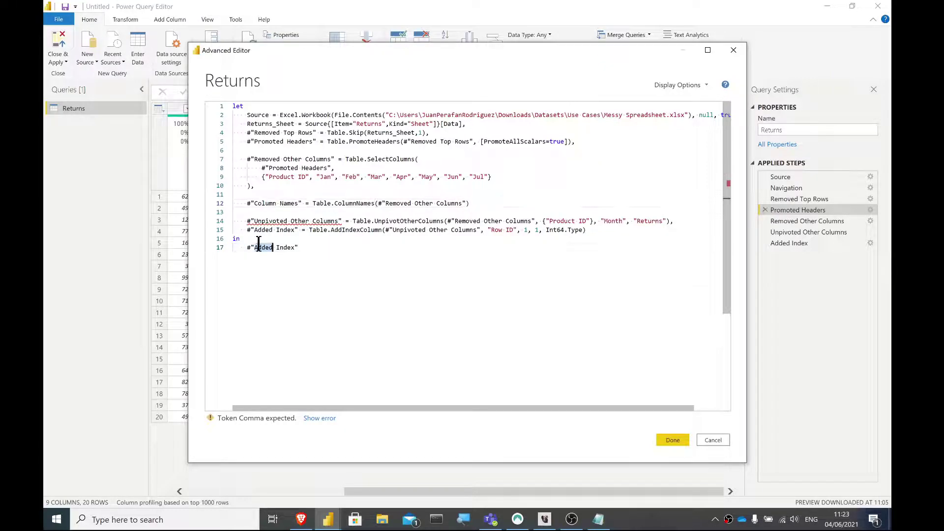
click(477, 203)
text(,)
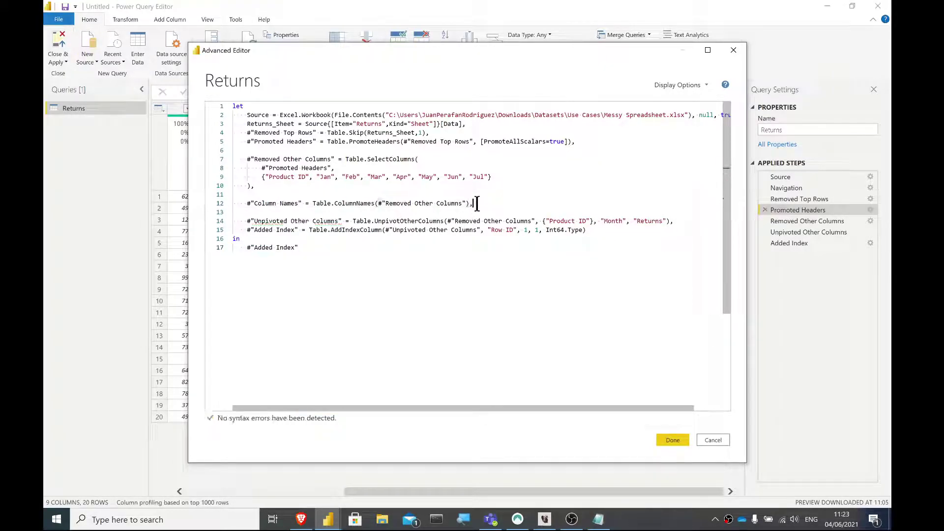
Step: Apply the M code with #"Added Index" as the query output and view the list produced by the Column Names step
click(260, 247)
mouse_move(287, 247)
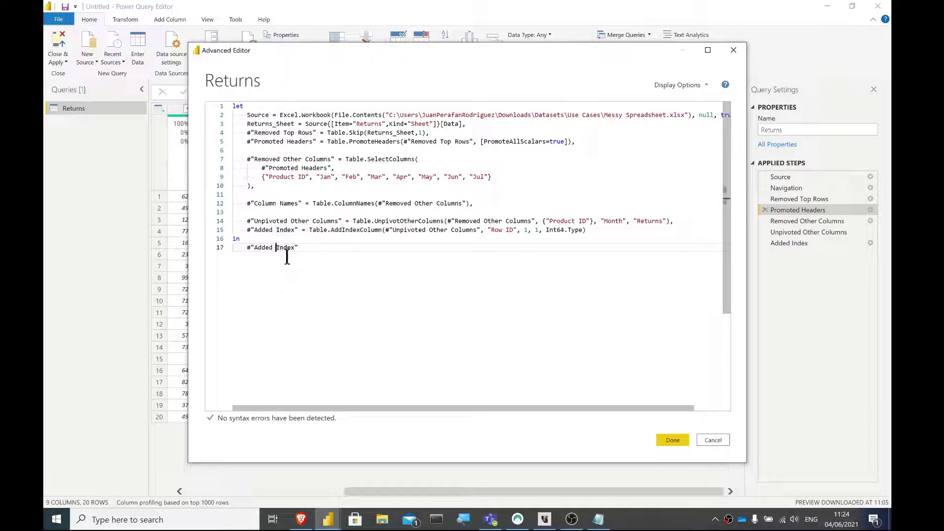
click(672, 439)
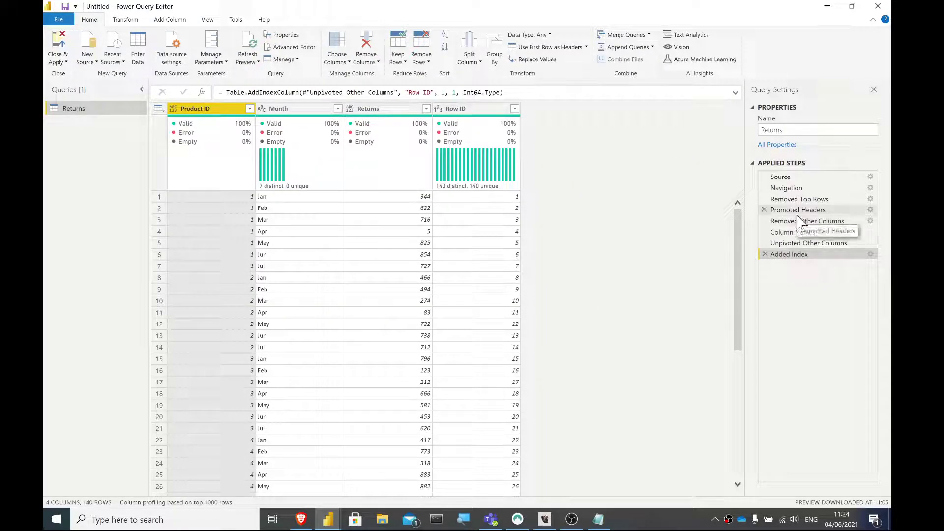
click(804, 232)
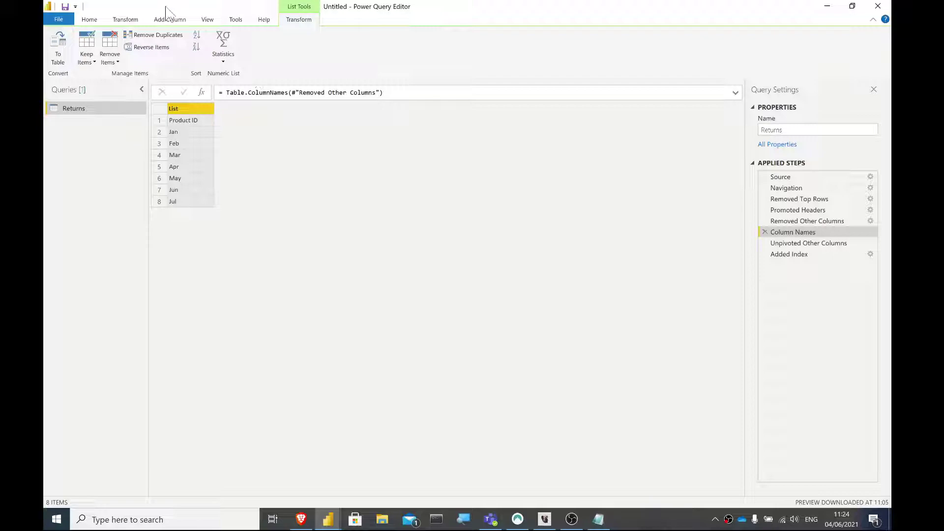
Step: In the Advanced Editor, change the Table.ColumnNames argument of the Column Names step to #"Promoted Headers"
click(94, 22)
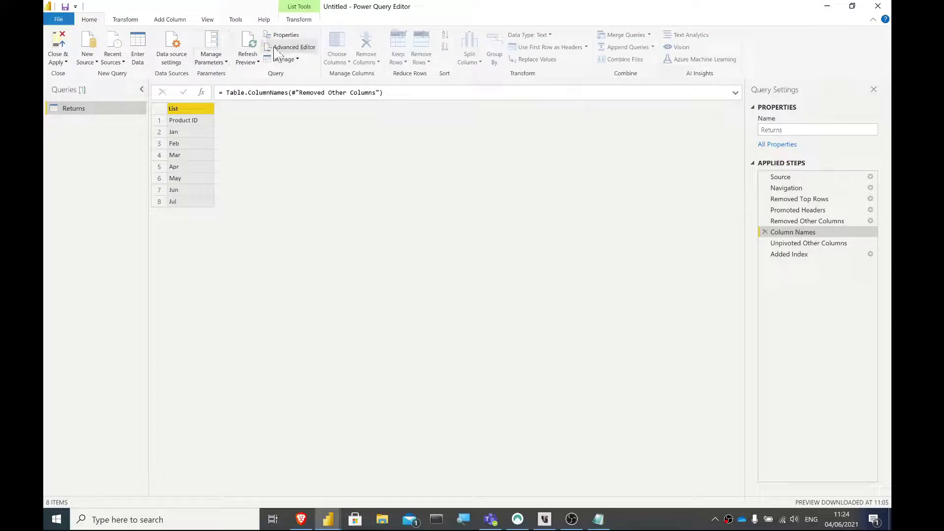
click(290, 48)
triple_click(398, 203)
drag(397, 203, 446, 203)
text(Promot)
key(Tab)
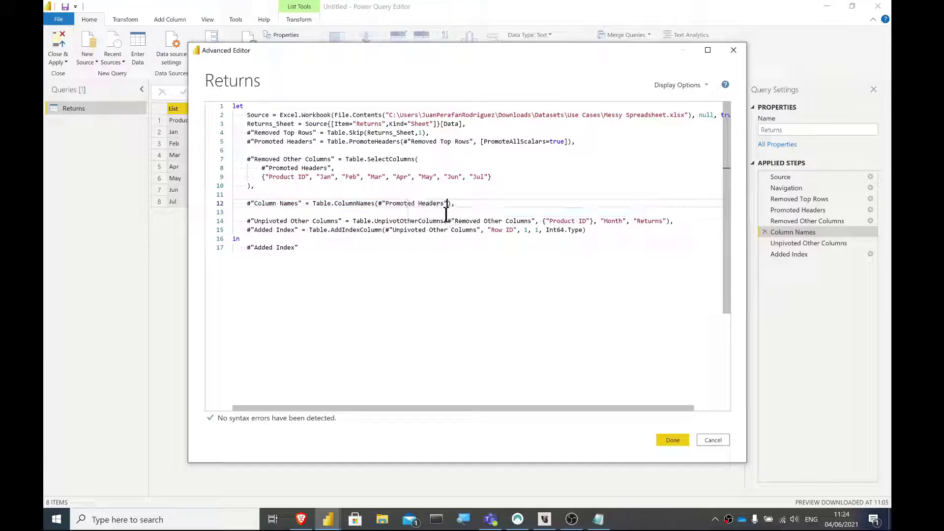
Step: Move the #"Column Names" line directly below the Promoted Headers step, separated by a blank line from Removed Other Columns
triple_click(259, 142)
triple_click(249, 203)
key(ctrl+c)
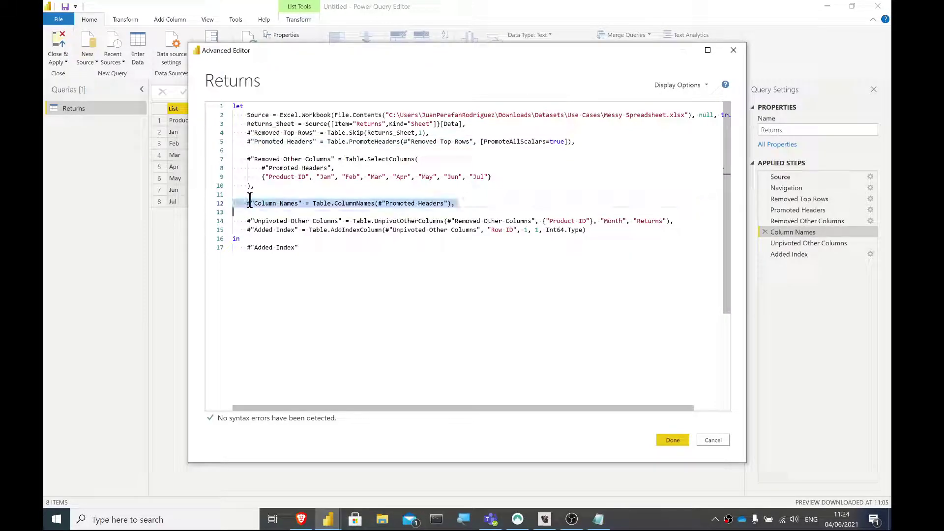
key(Delete)
click(245, 151)
key(ctrl+v)
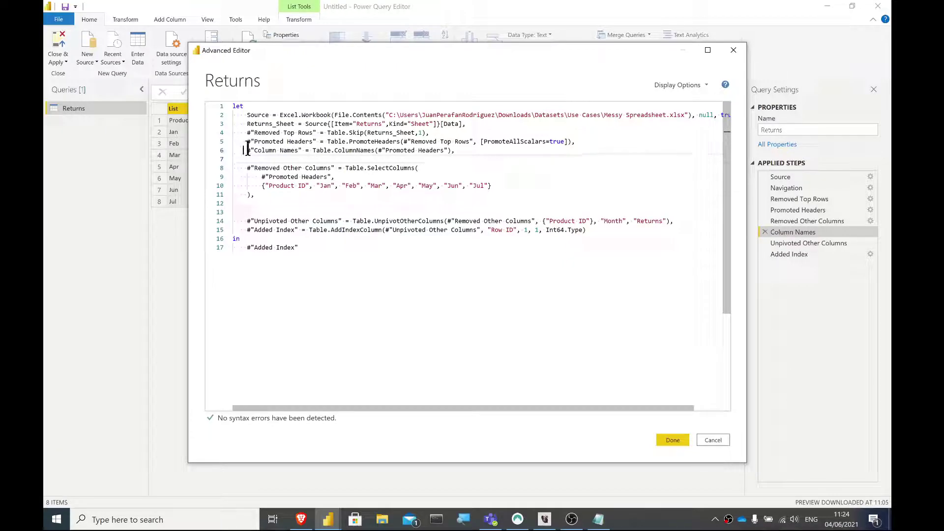
key(Return)
click(243, 212)
key(BackSpace)
Step: Apply the reordered M code, view the Column Names step's list and inspect its last item
click(673, 440)
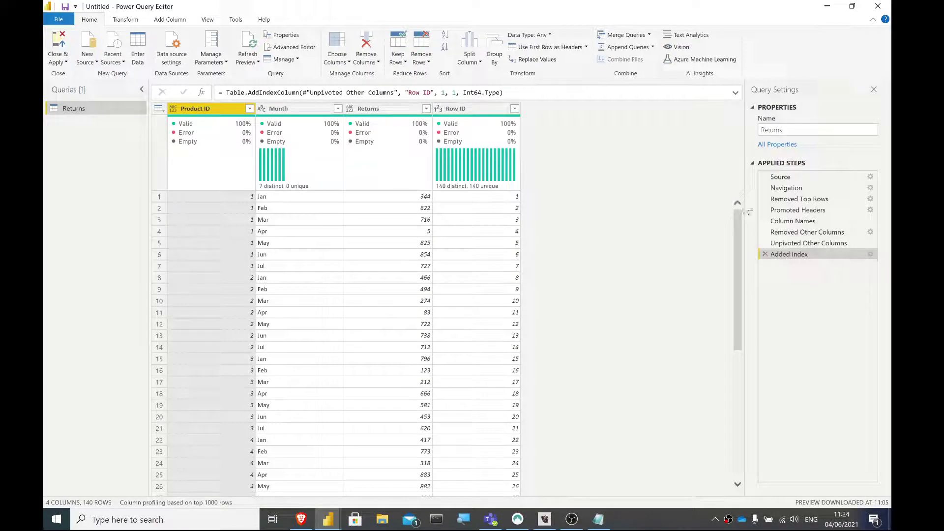
click(789, 221)
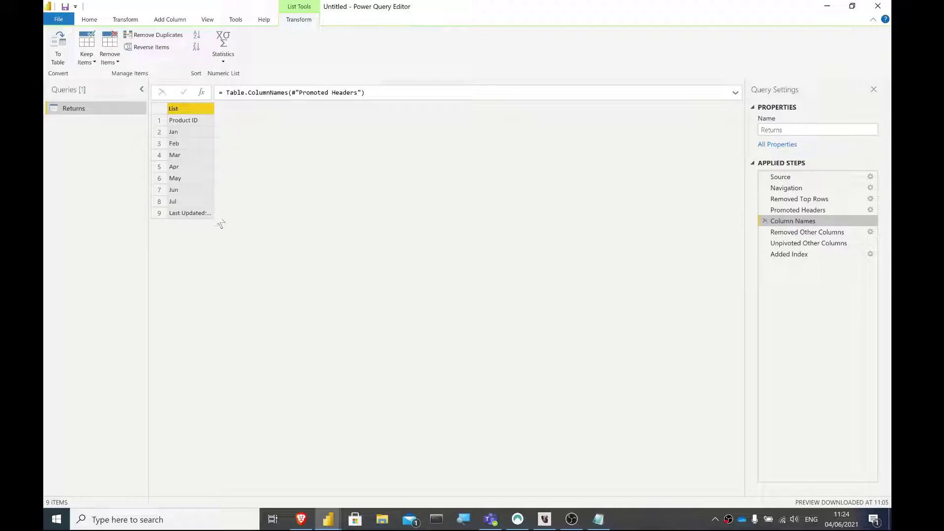
click(197, 214)
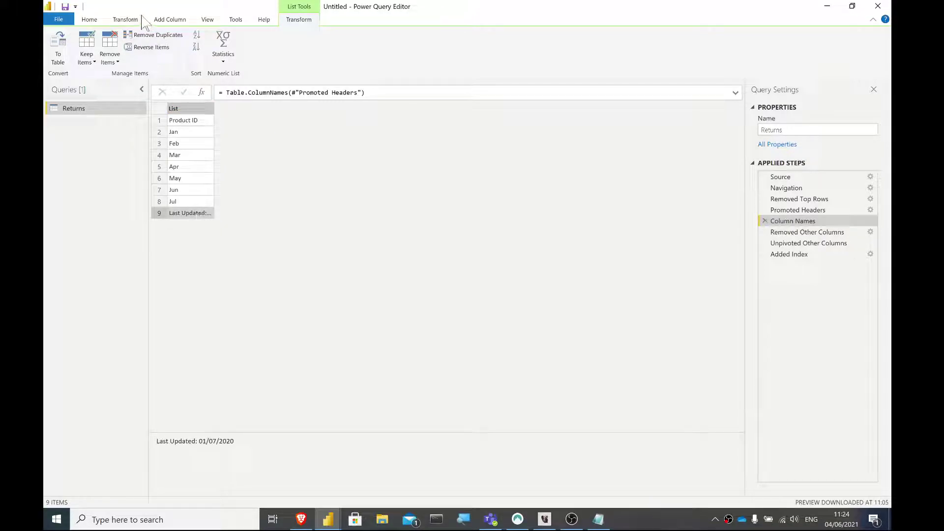
Step: In the Advanced Editor, rename the #"Column Names" step to #"Remove Last Updated"
click(89, 20)
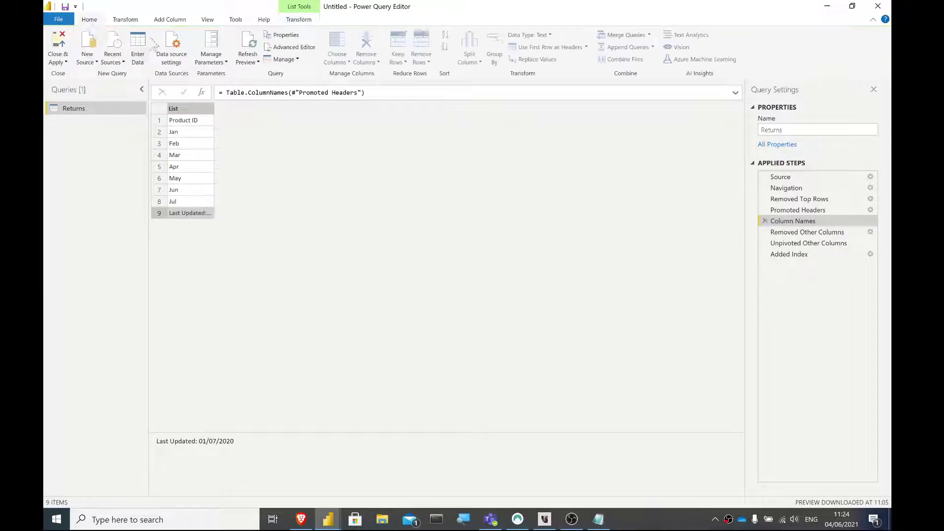
click(290, 47)
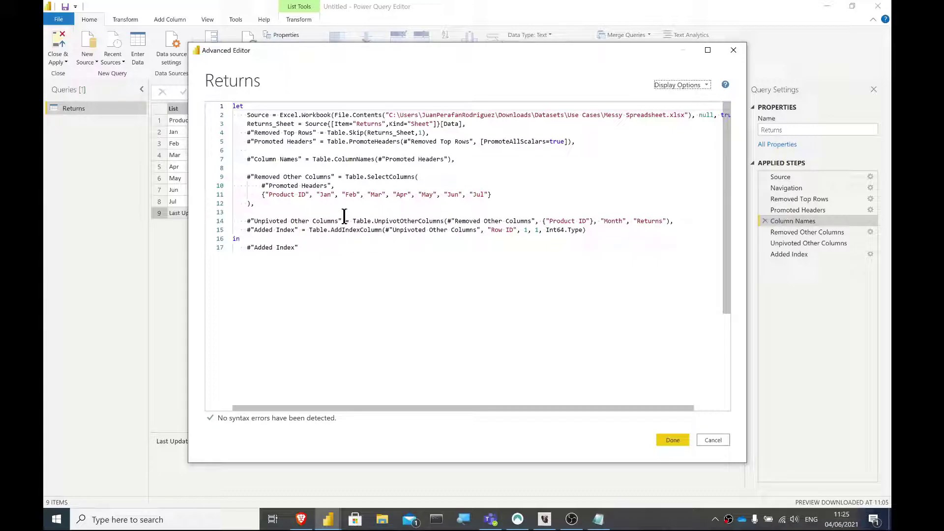
double_click(293, 159)
double_click(264, 158)
drag(264, 158, 284, 158)
text(Remove L)
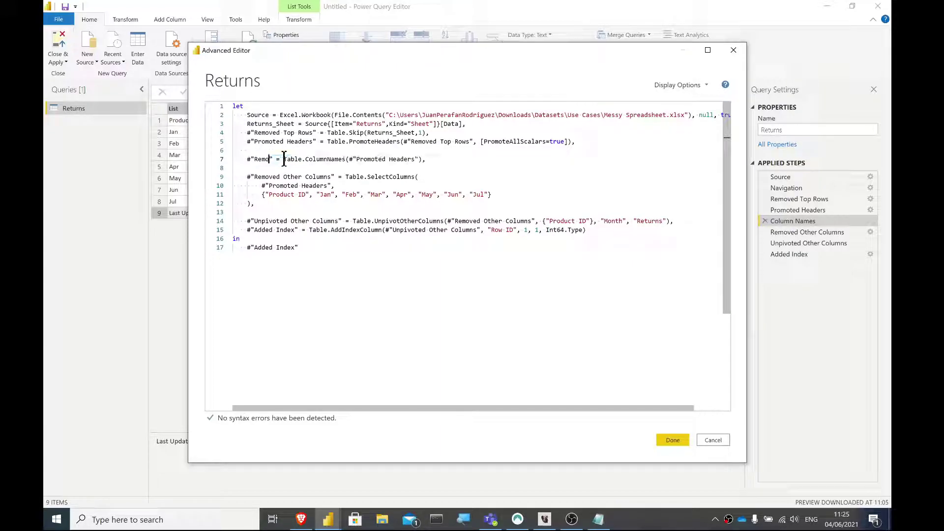
text(ast Updated)
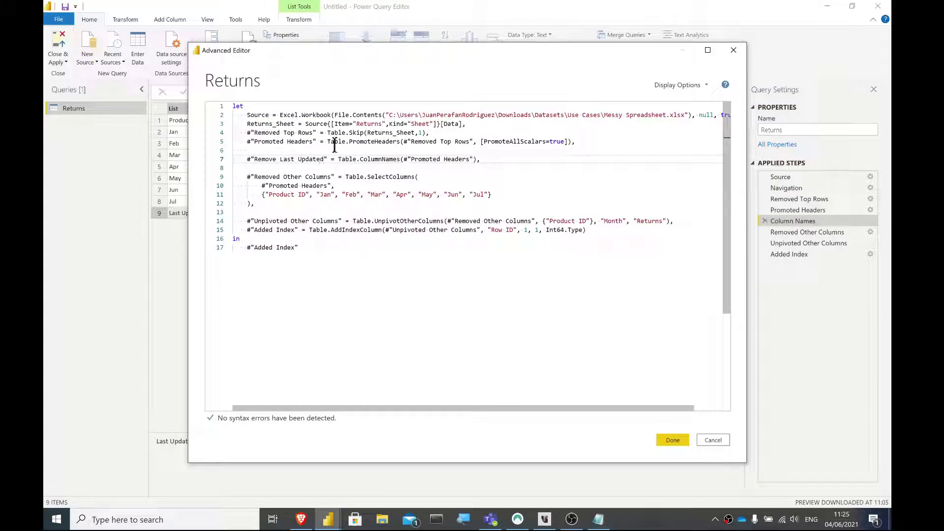
Step: Wrap the Table.ColumnNames expression of Remove Last Updated in List.FindText with "Last Updated:" as the search text, ending with a comma
click(338, 159)
text(List.FindText)
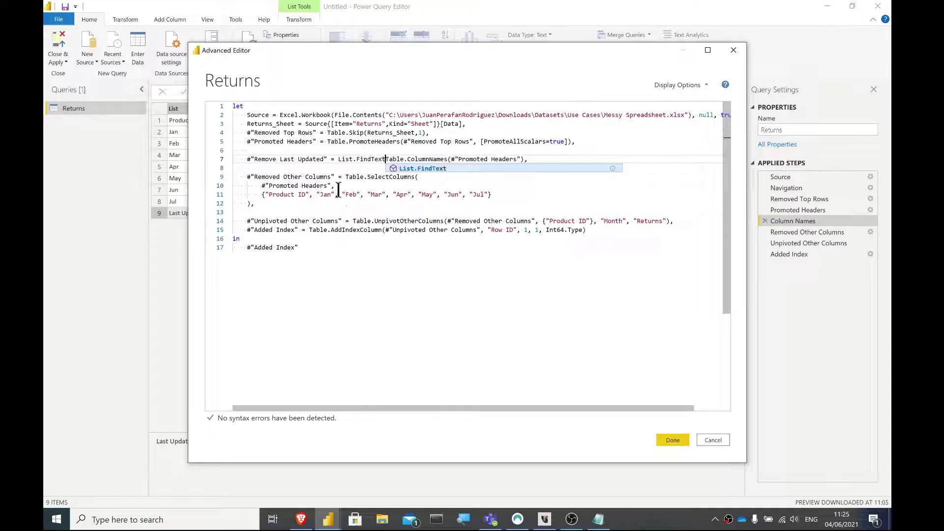
text(()
click(561, 159)
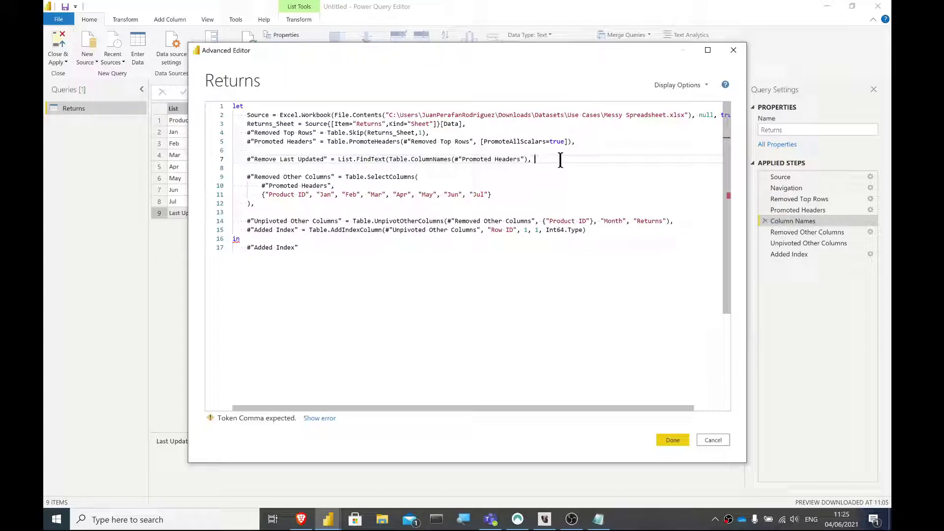
text("Last Updated:"))
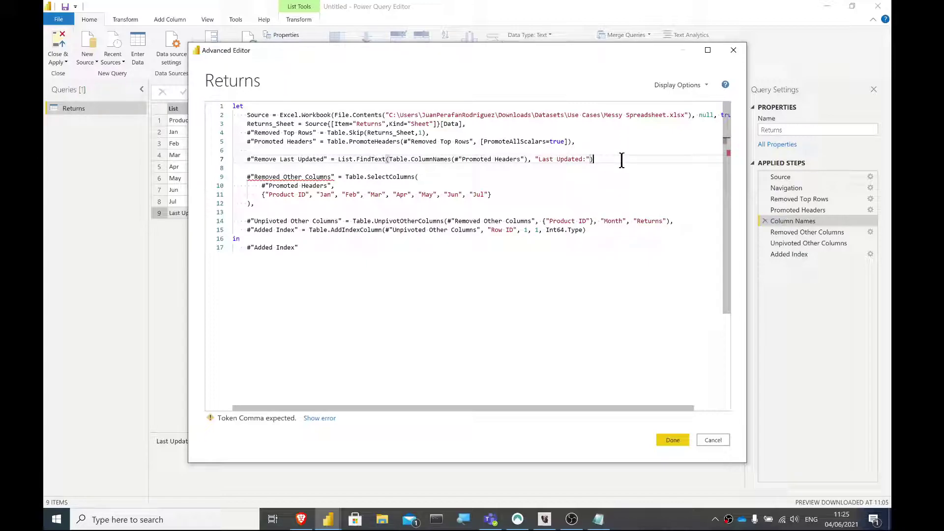
text(,)
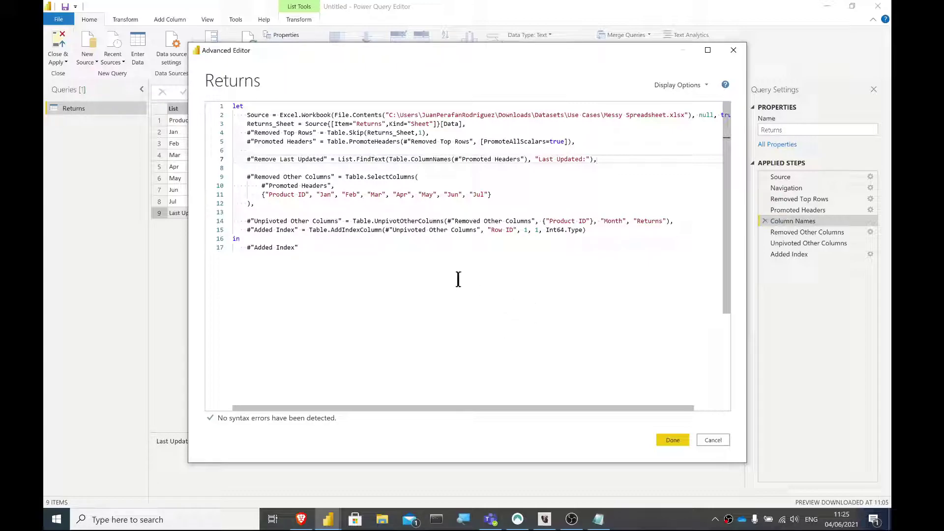
Step: Apply the M code and view the full item returned by the Remove Last Updated step, widening the list column
click(672, 440)
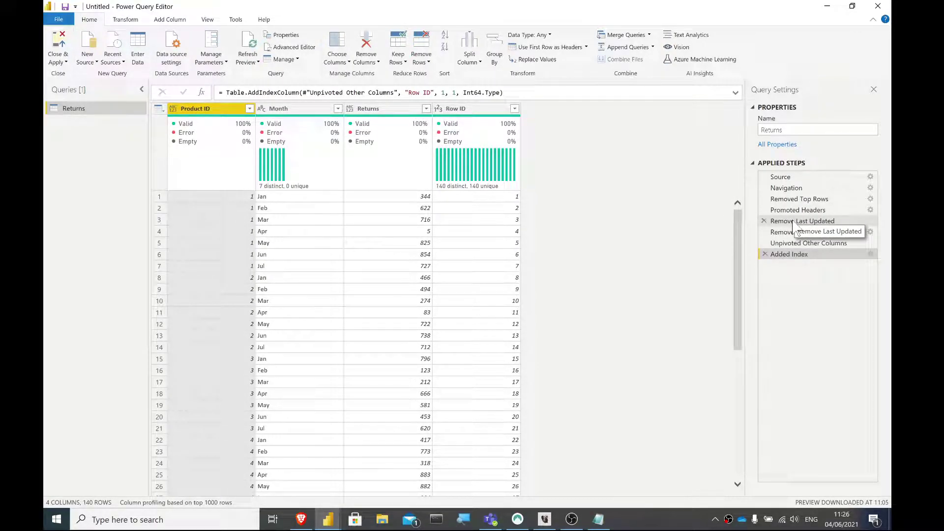
mouse_move(793, 214)
mouse_down()
mouse_move(791, 245)
mouse_move(799, 231)
mouse_up()
click(802, 222)
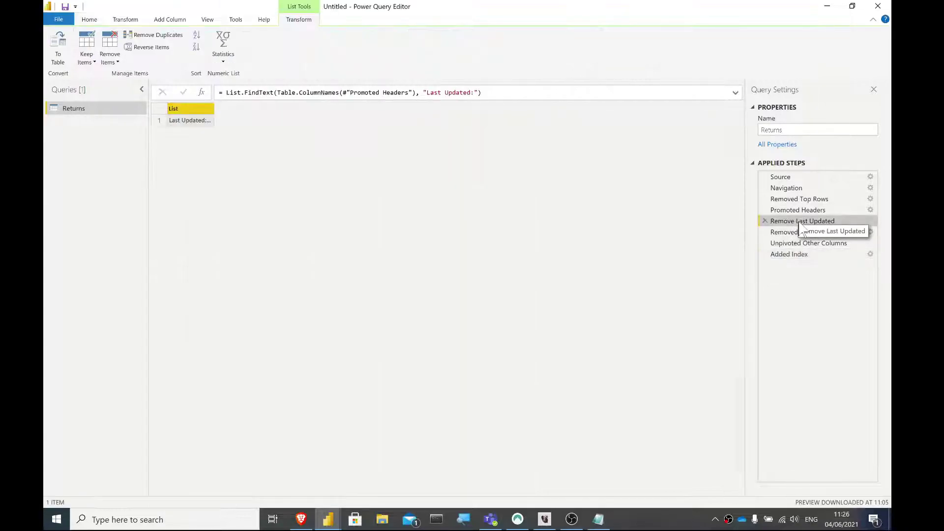
drag(215, 109, 256, 118)
click(219, 121)
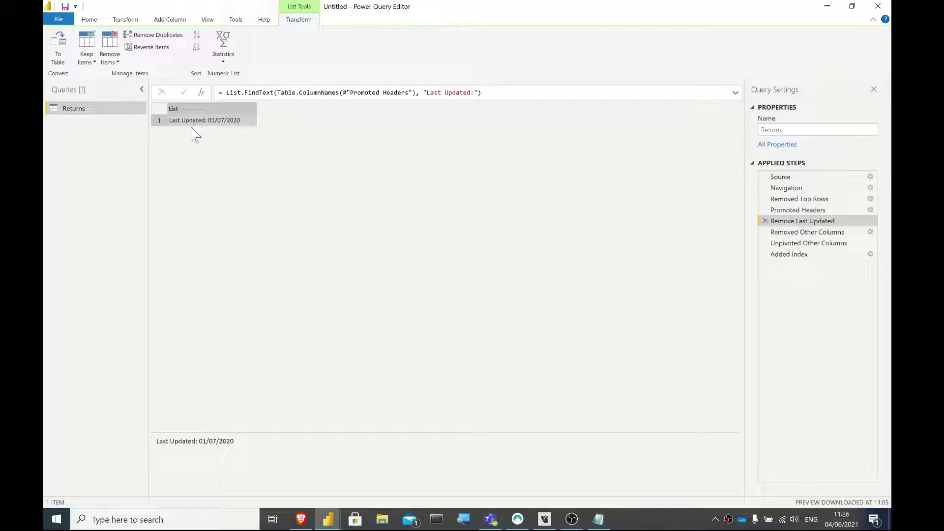
Step: In the Advanced Editor, insert Table.RemoveColumns( before List.FindText in Remove Last Updated, placing List.FindText on its own line
click(94, 20)
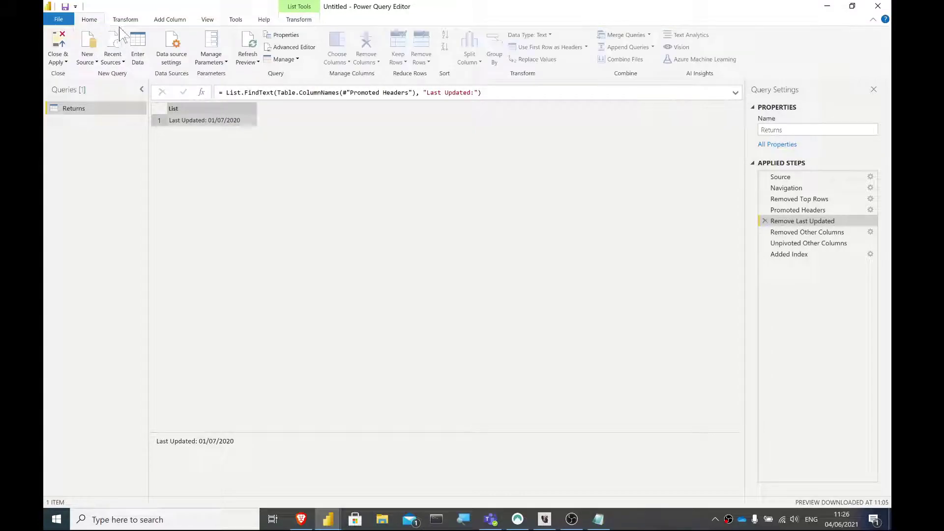
click(294, 47)
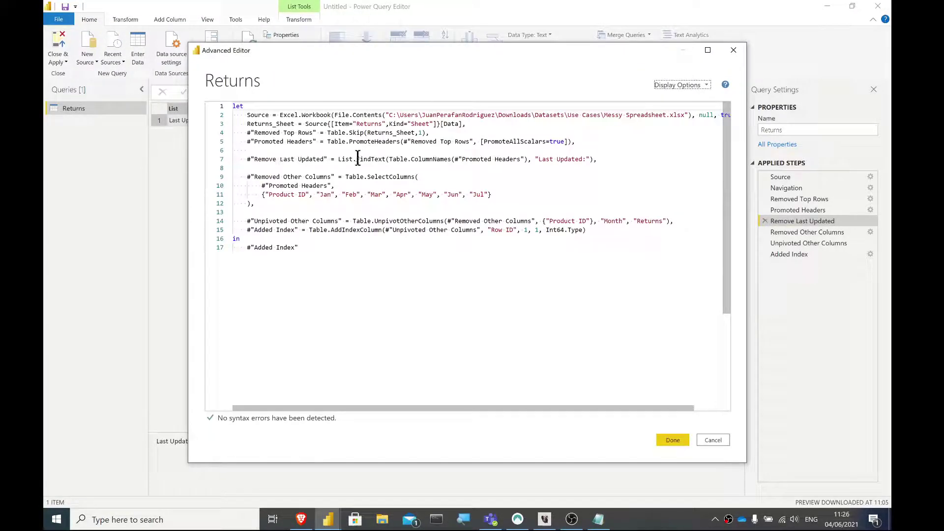
click(338, 160)
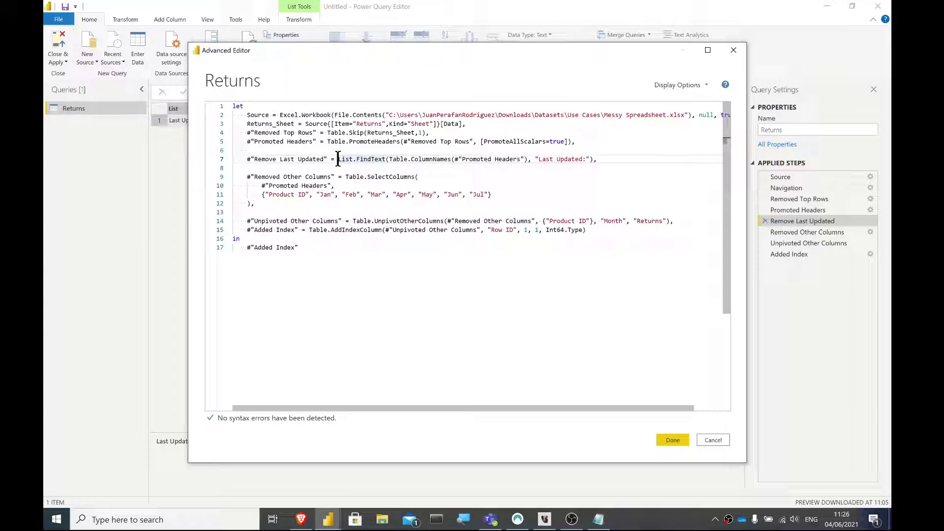
text(Table.Remo)
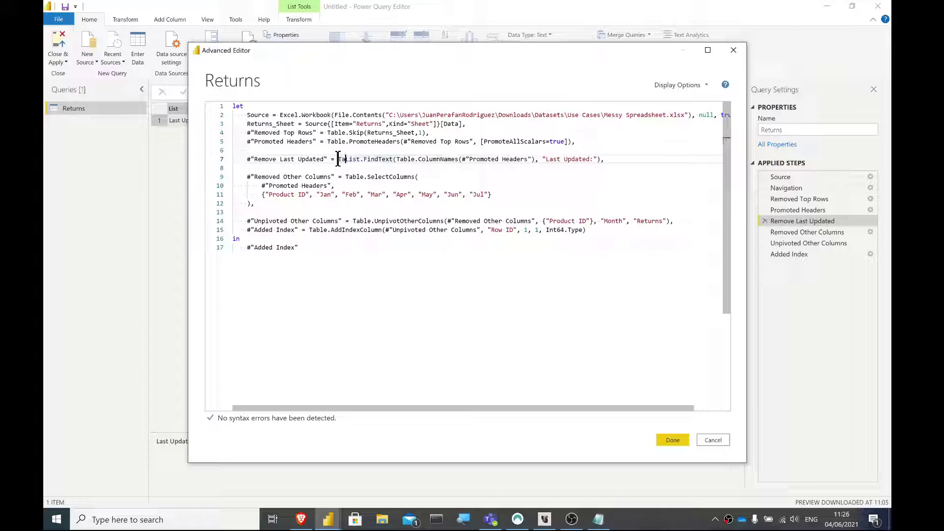
text(veColumns)
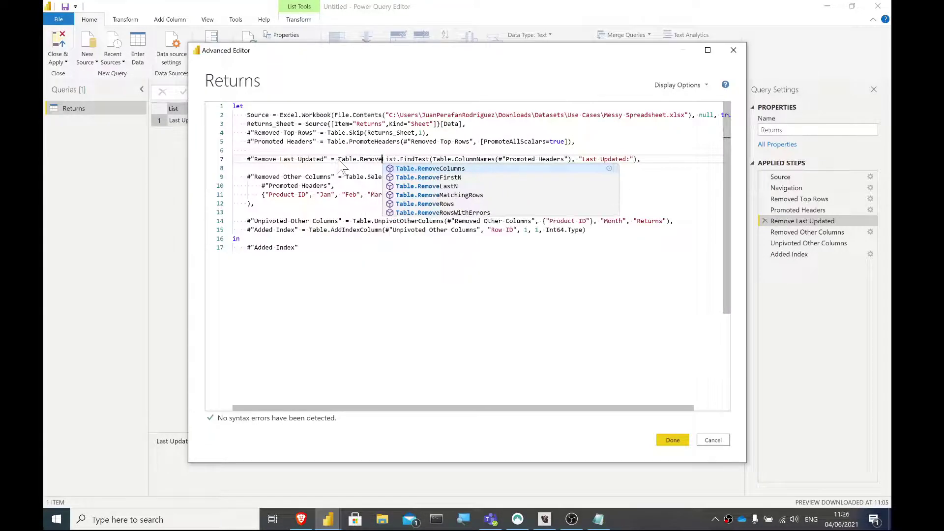
text(()
key(Return)
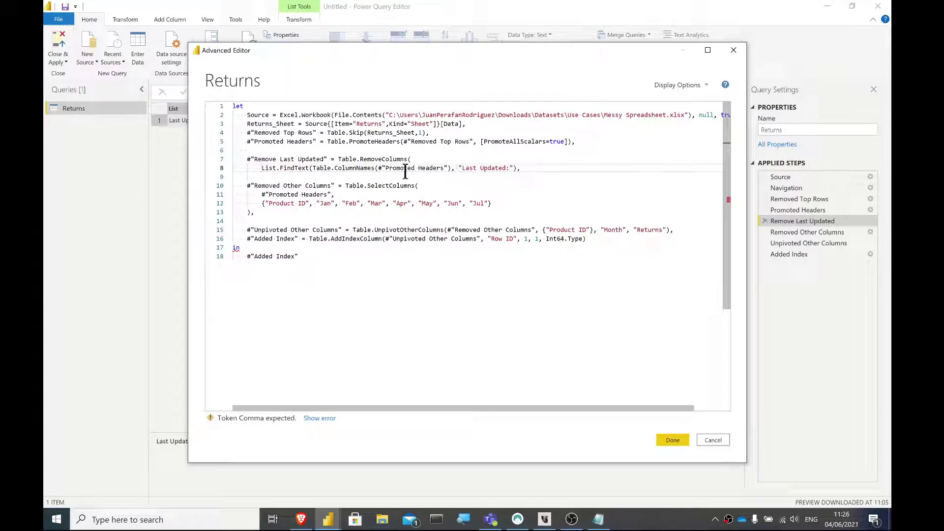
Step: Add #"Promoted Headers" followed by a comma as the first argument of Table.RemoveColumns, on its own line
click(422, 156)
key(Return)
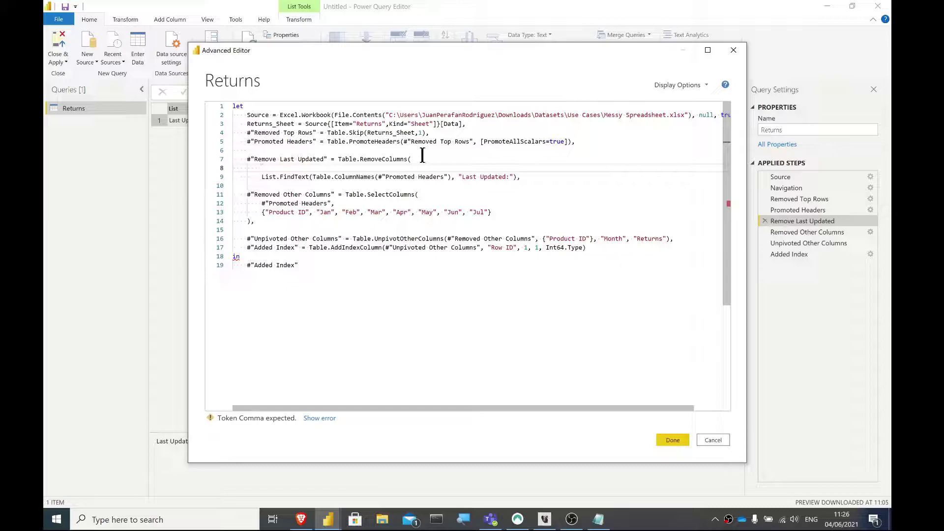
text(#"Promoted Headers")
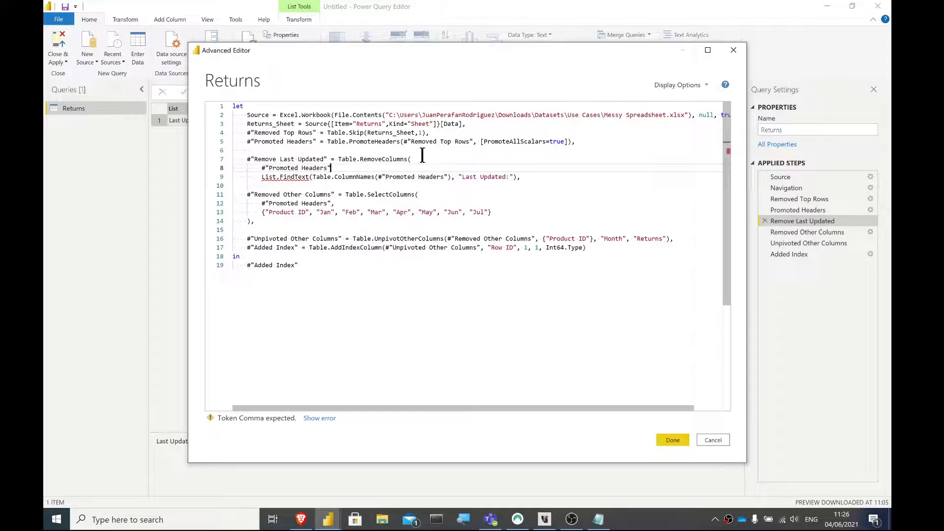
text(,)
double_click(267, 178)
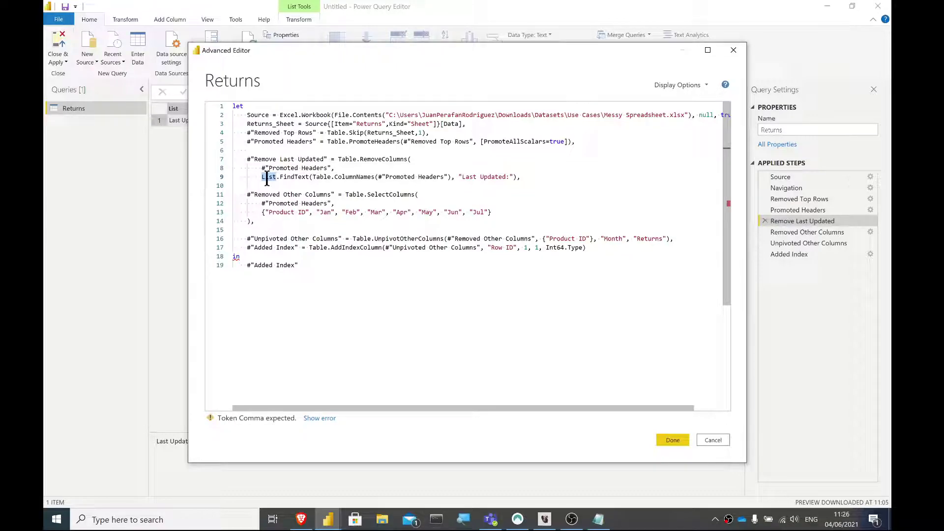
mouse_move(268, 180)
Step: Close the Table.RemoveColumns call with ), on a separate line below the List.FindText argument
click(531, 167)
click(513, 177)
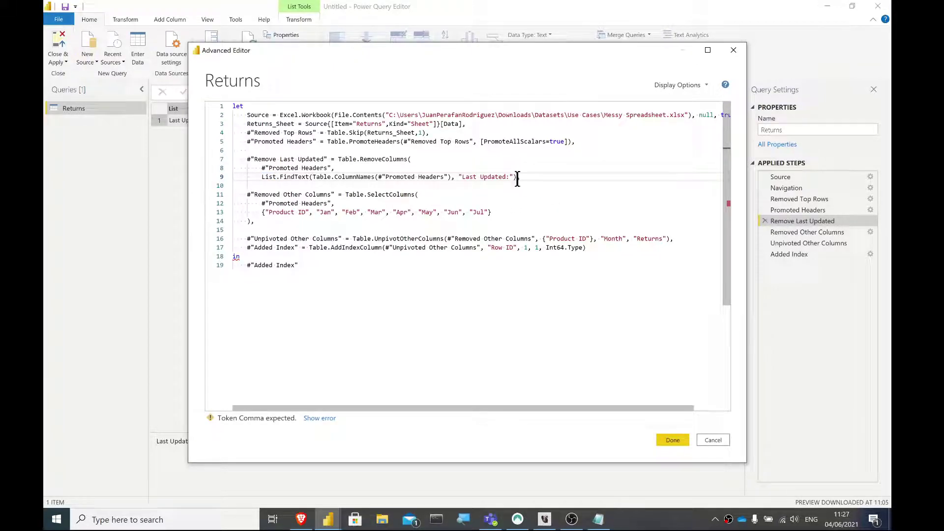
key(Return)
key(BackSpace)
text(),)
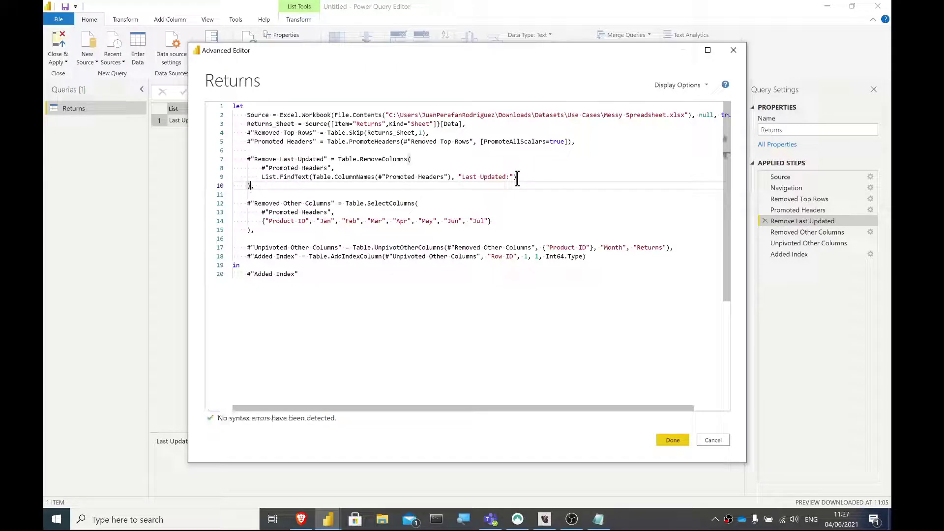
Step: Delete the whole #"Removed Other Columns" step and its surplus blank lines from the M code
right_click(297, 177)
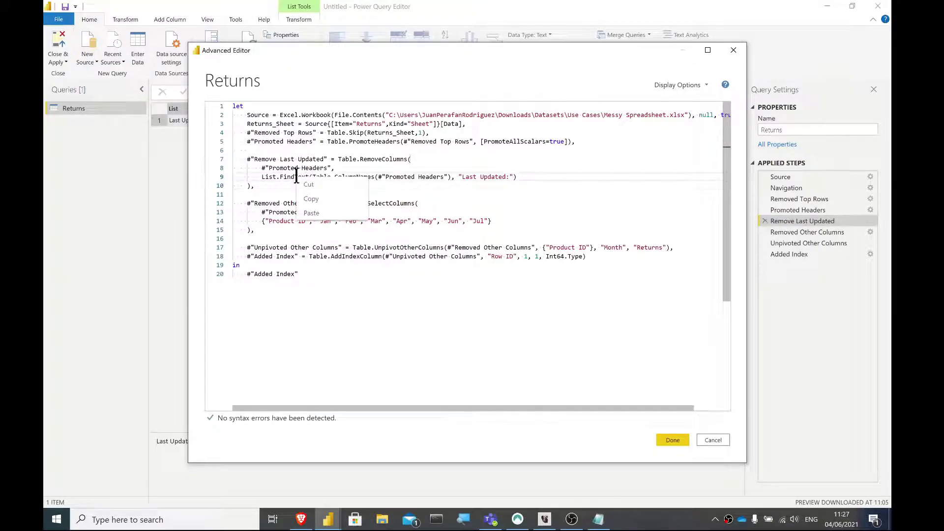
right_click(272, 235)
click(253, 229)
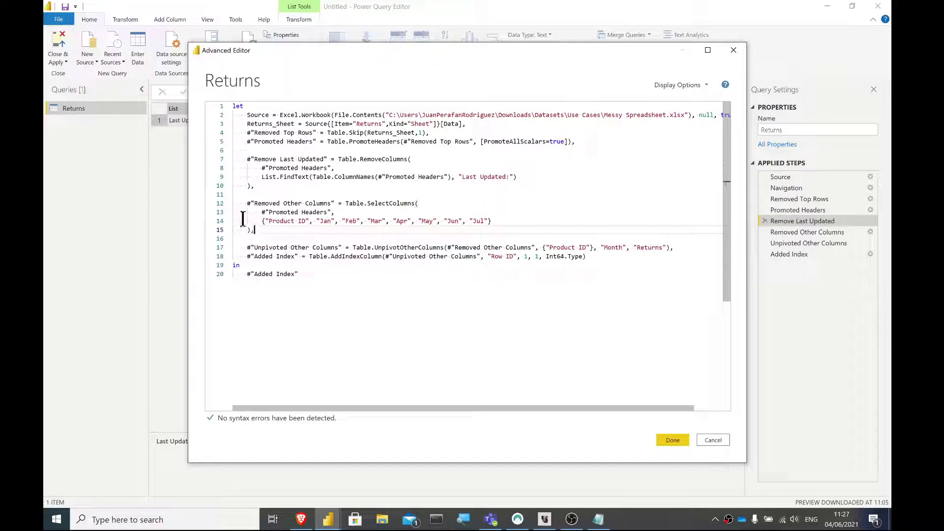
shift+click(230, 203)
key(Delete)
key(BackSpace)
key(BackSpace)
double_click(263, 159)
Step: Apply the M code and check the table columns produced by the Remove Last Updated step through to Jul
click(673, 440)
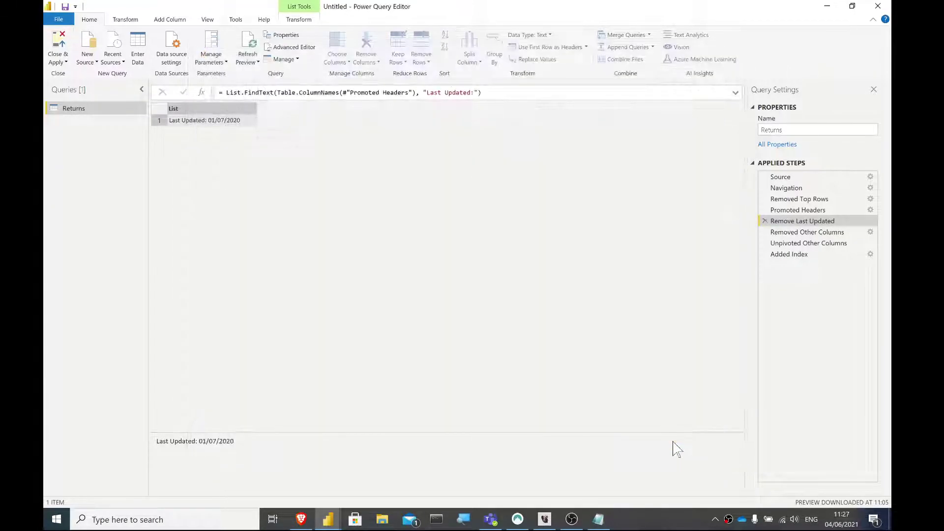
click(807, 225)
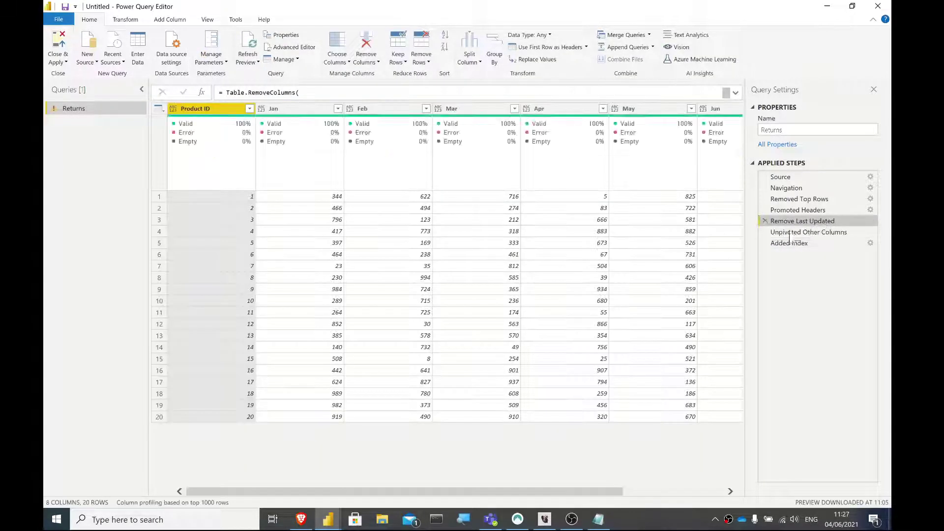
scroll(326, 305, right, 3)
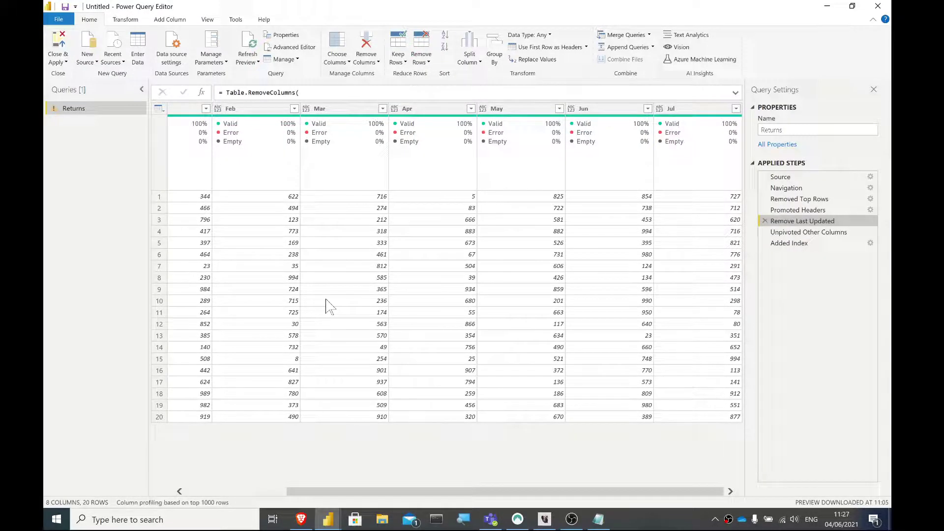
Step: Reopen the Returns query's M code and insert a blank line between the #"Unpivoted Other Columns" and #"Added Index" steps
click(304, 51)
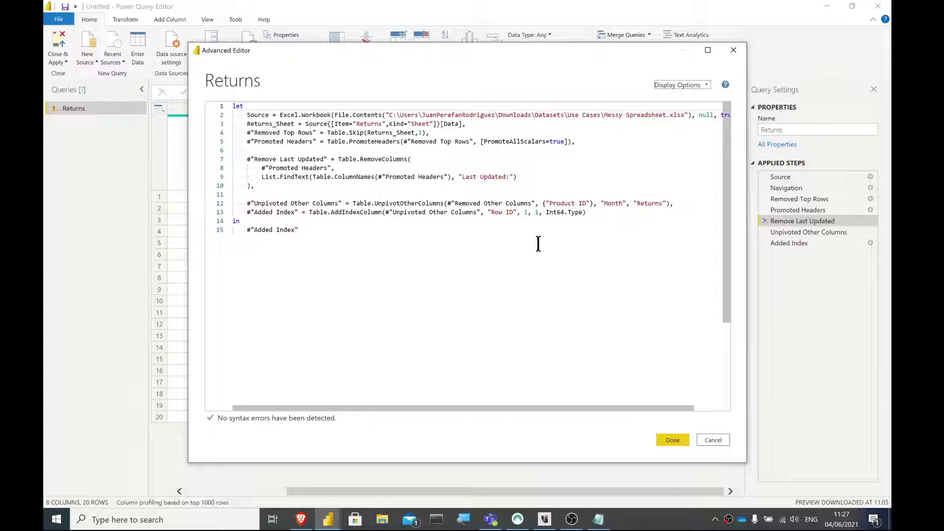
click(522, 203)
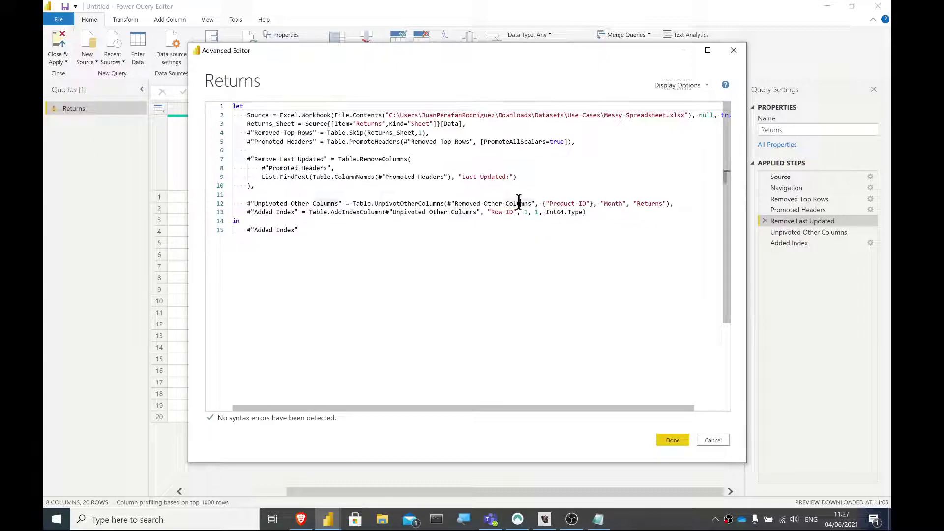
triple_click(261, 203)
click(260, 203)
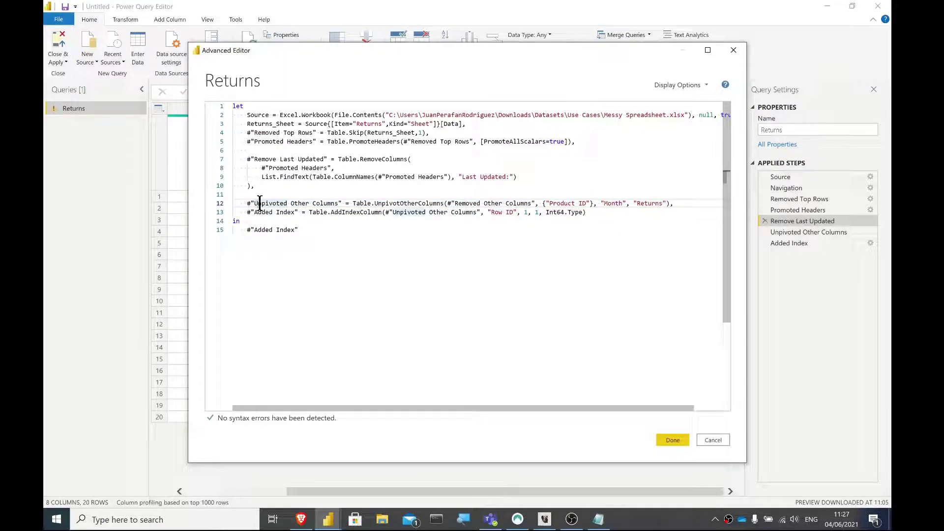
double_click(260, 203)
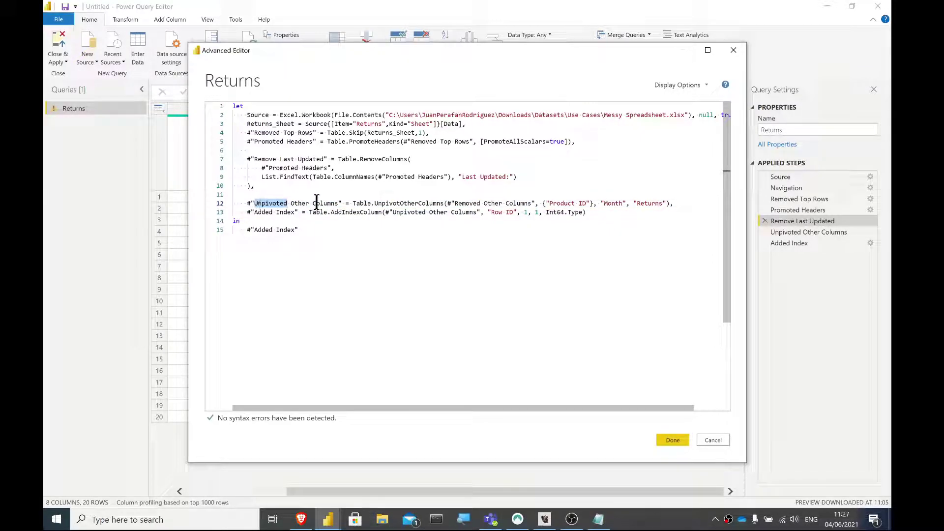
click(352, 202)
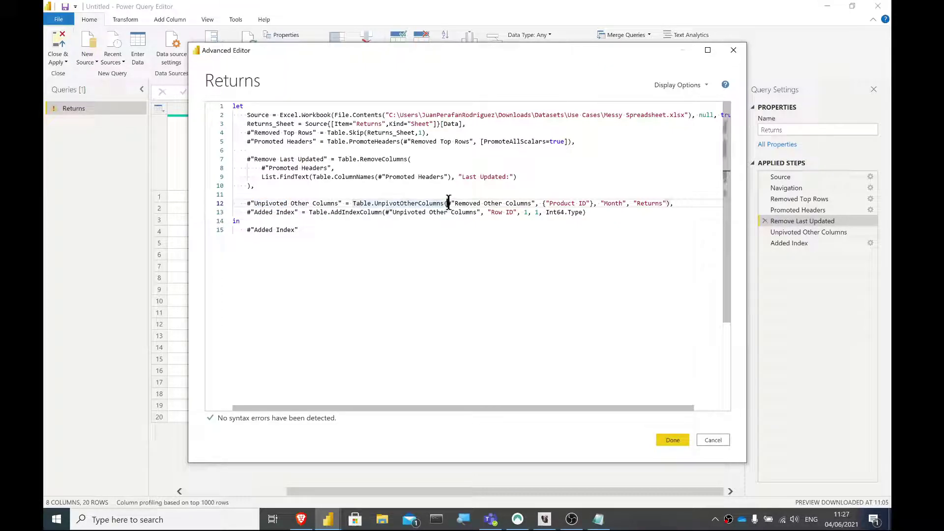
click(684, 212)
click(684, 203)
key(Return)
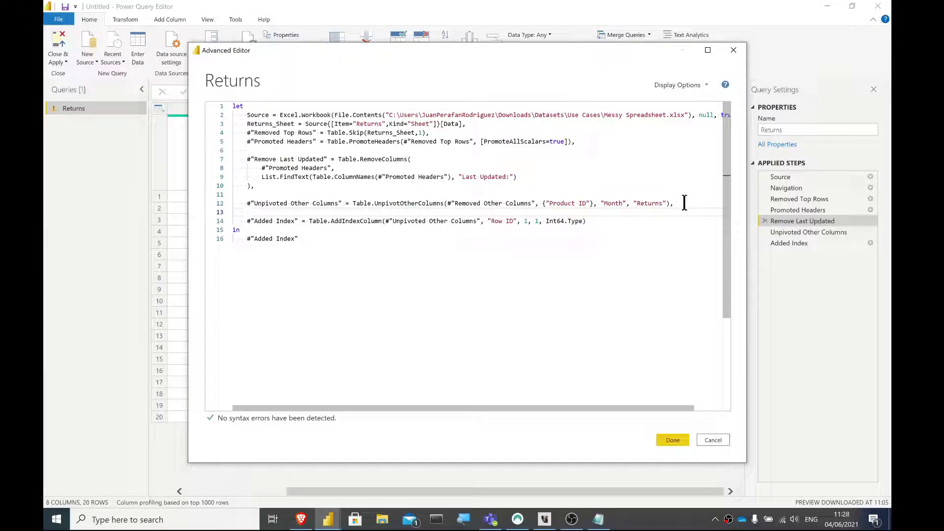
Step: Apply the M code and examine the error reported for the Unpivoted Other Columns step
click(451, 203)
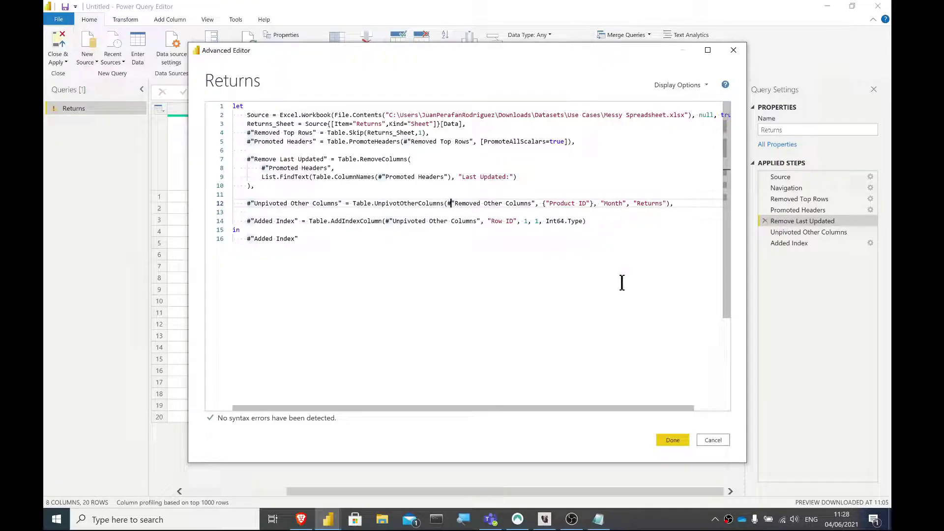
click(663, 442)
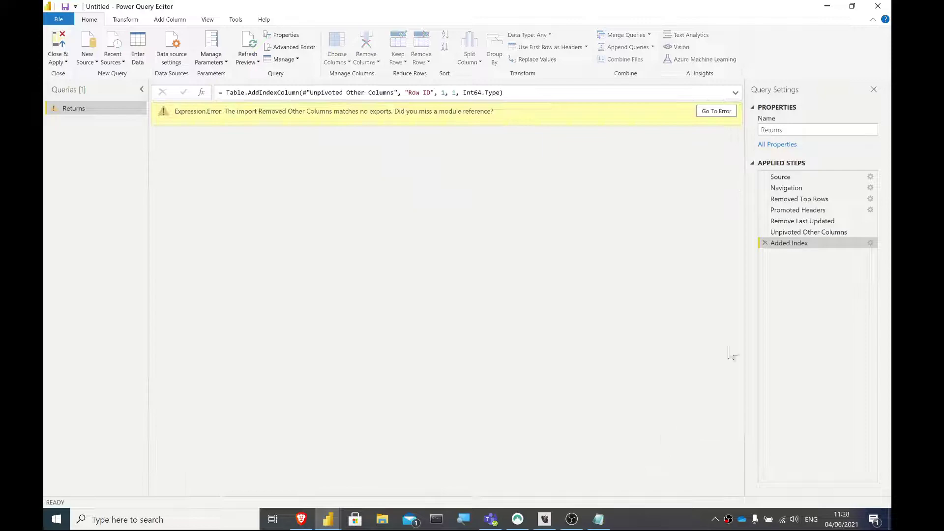
click(806, 232)
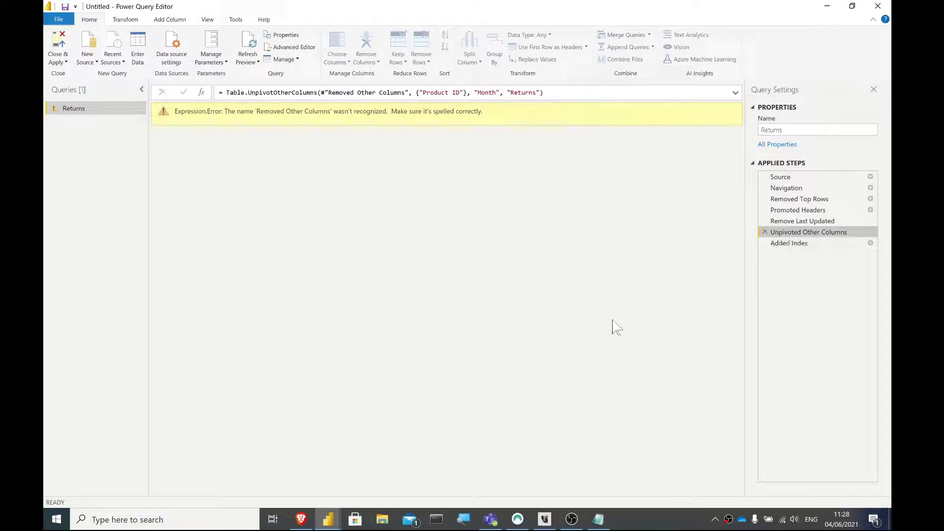
drag(257, 111, 333, 111)
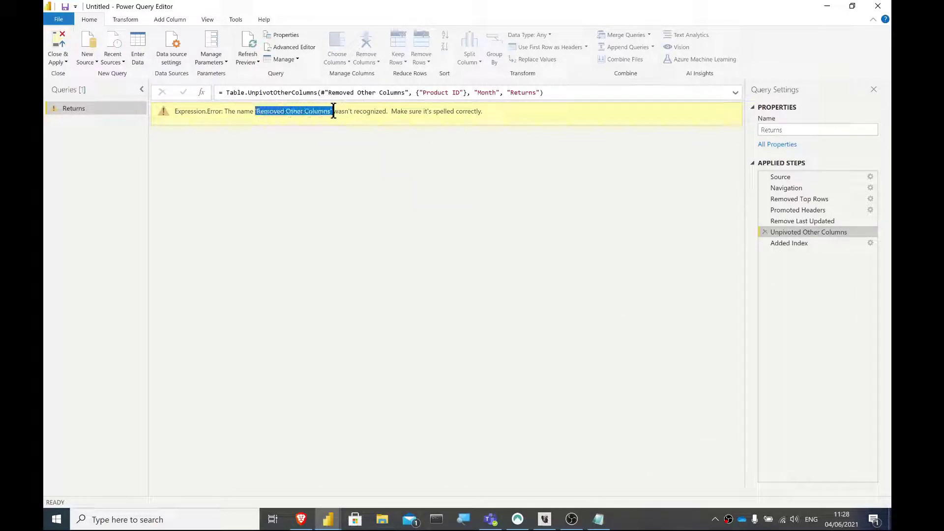
Step: Replace the #"Removed Other Columns" reference in Table.UnpivotOtherColumns with #"Remove Last Updated" and apply the M code
click(290, 47)
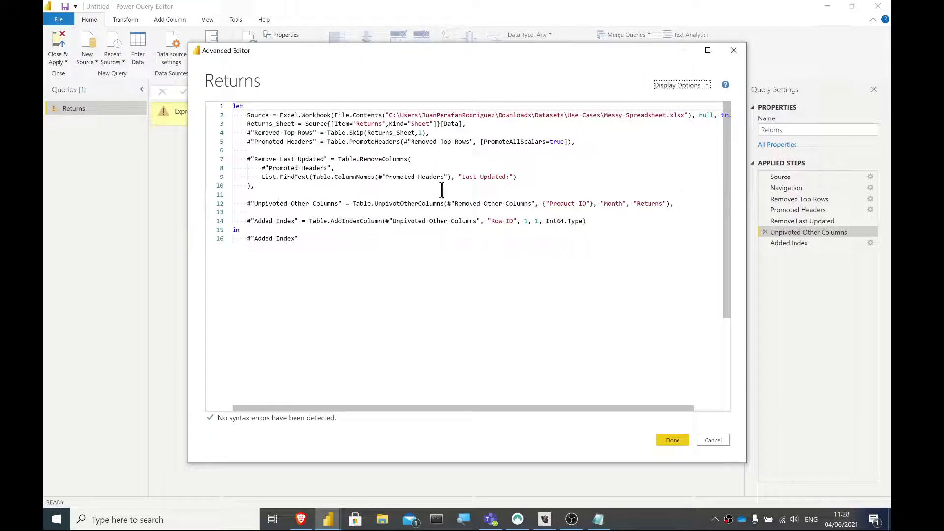
drag(455, 204, 532, 204)
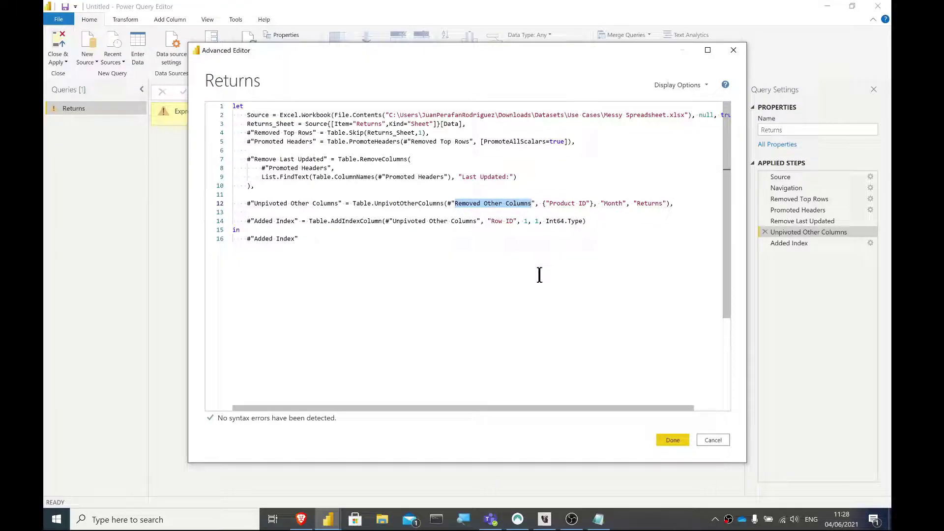
text(Remove)
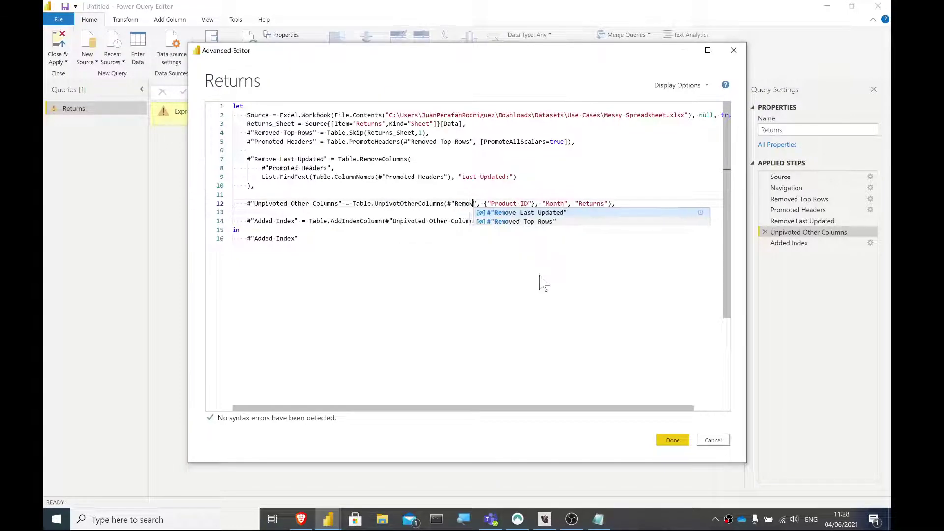
click(522, 214)
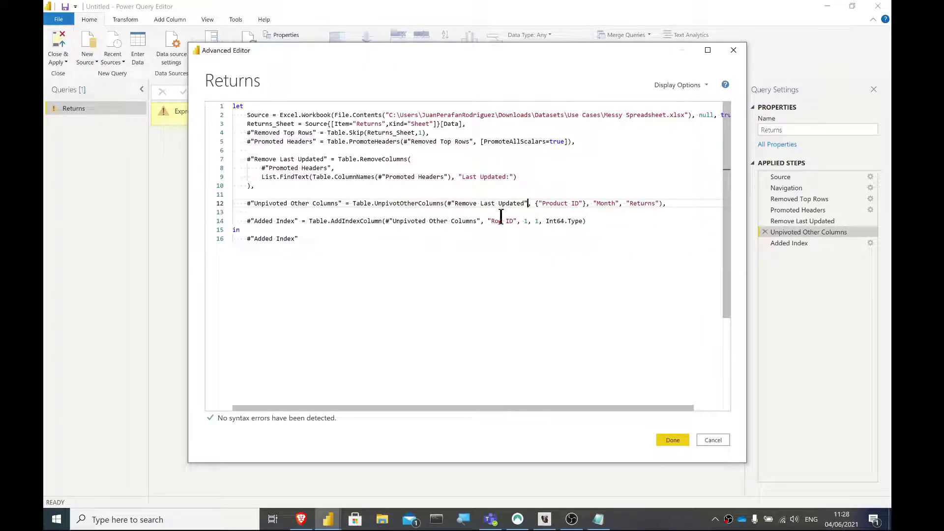
click(673, 439)
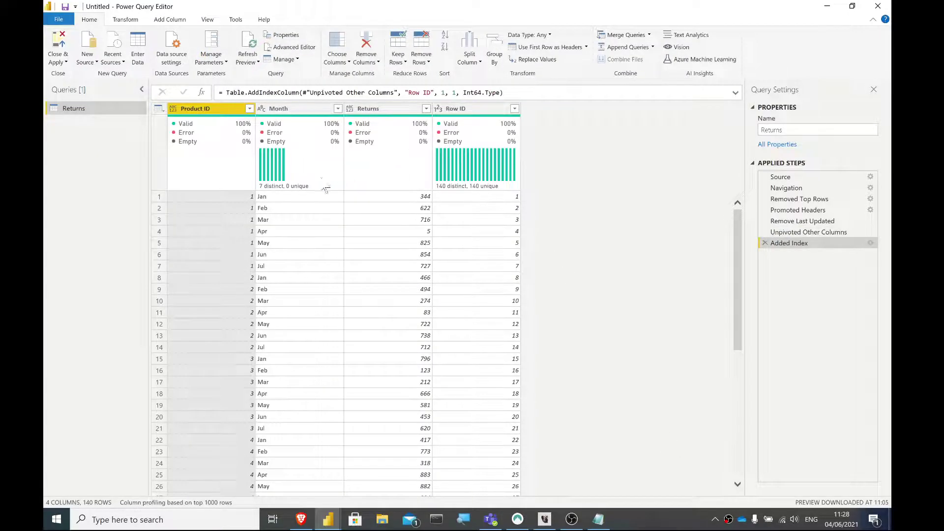
Step: Check the table rows and columns produced by the Added Index and Unpivoted Other Columns steps
mouse_move(325, 186)
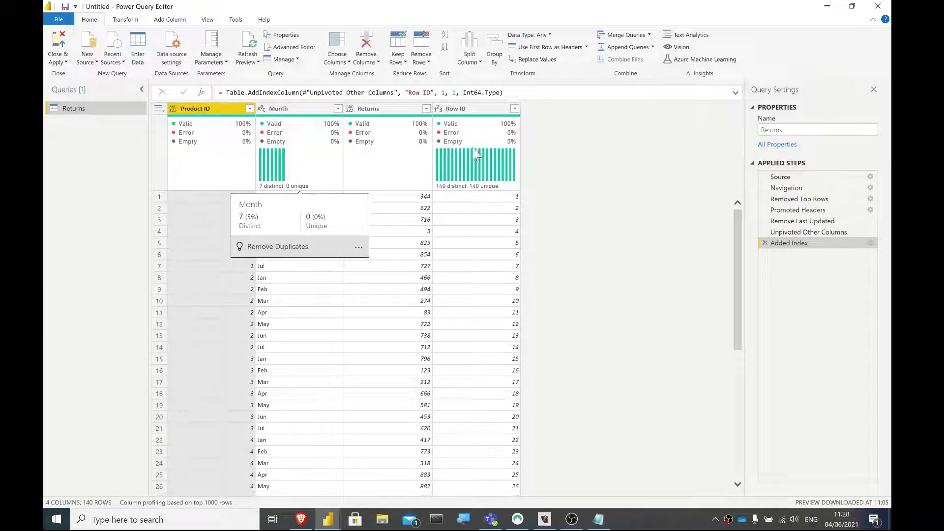
scroll(494, 237, down, 20)
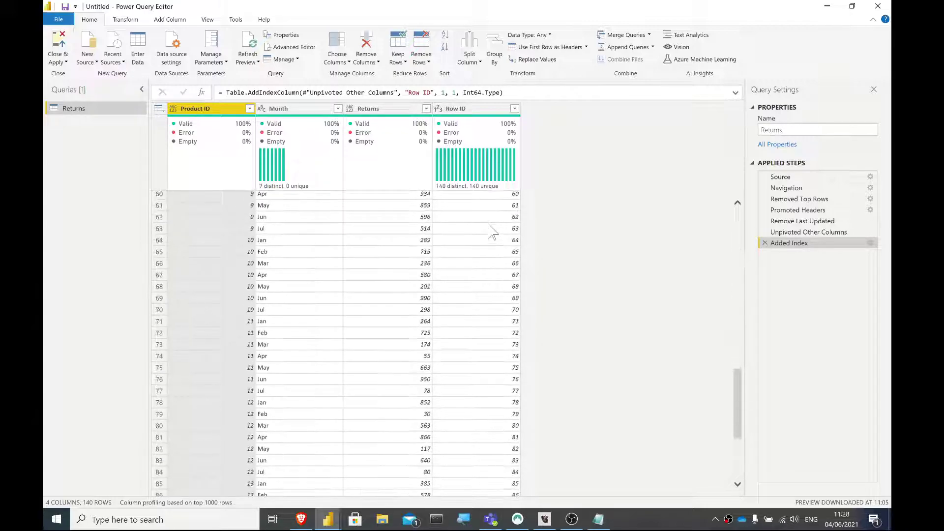
scroll(492, 226, up, 12)
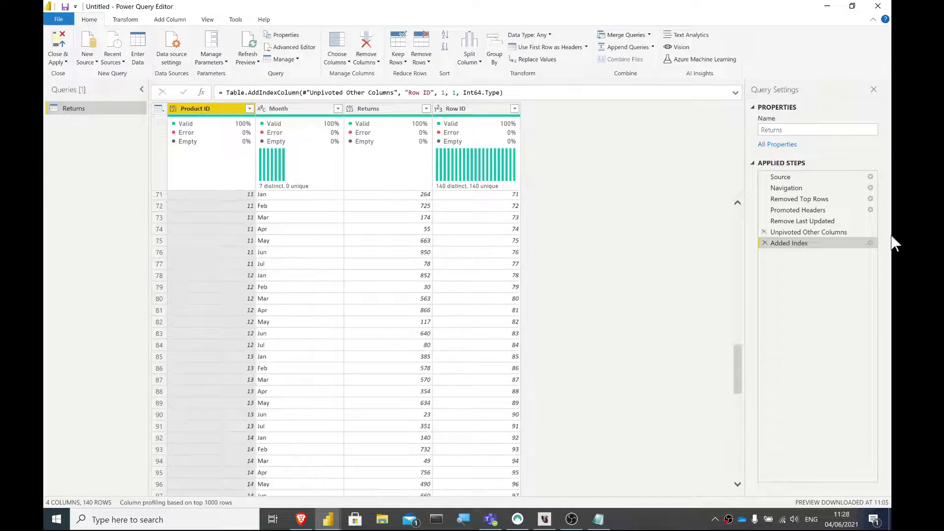
click(792, 232)
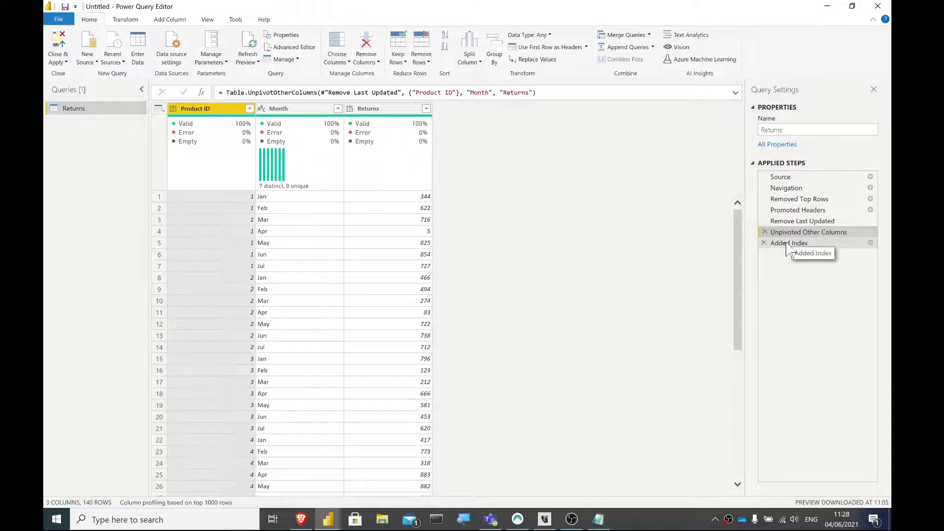
click(789, 243)
Step: Review the finished M code, examining the #"Remove Last Updated" step with its Table.ColumnNames and List.FindText functions, and close the editor
click(290, 47)
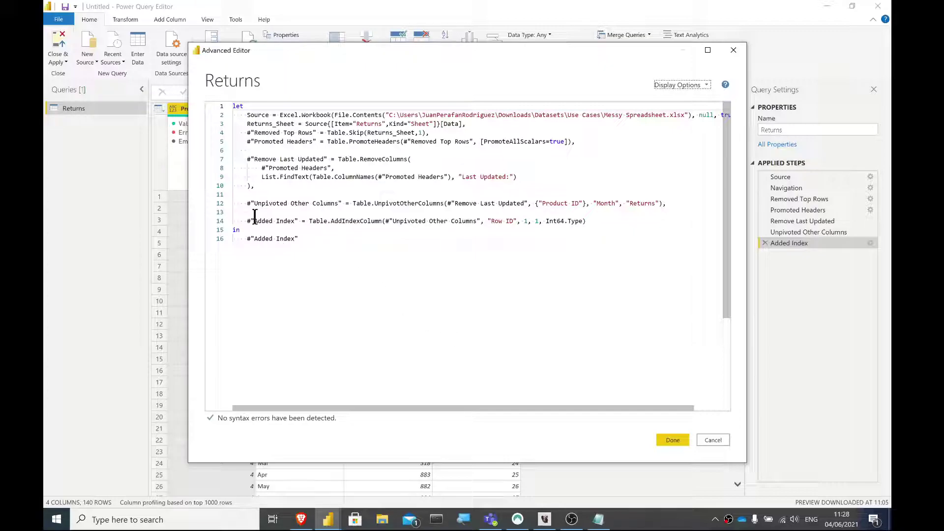
drag(255, 203, 397, 203)
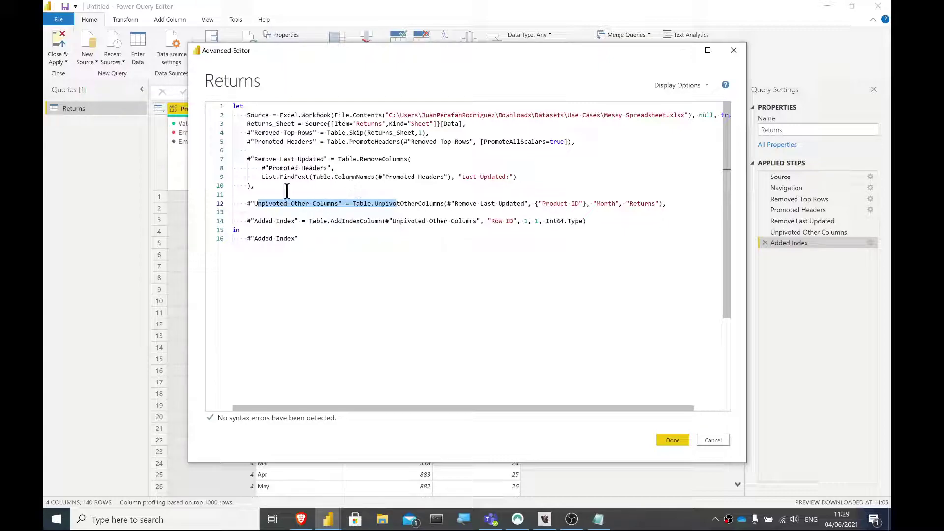
scroll(283, 189, down, 5)
scroll(284, 190, up, 5)
scroll(279, 185, down, 1)
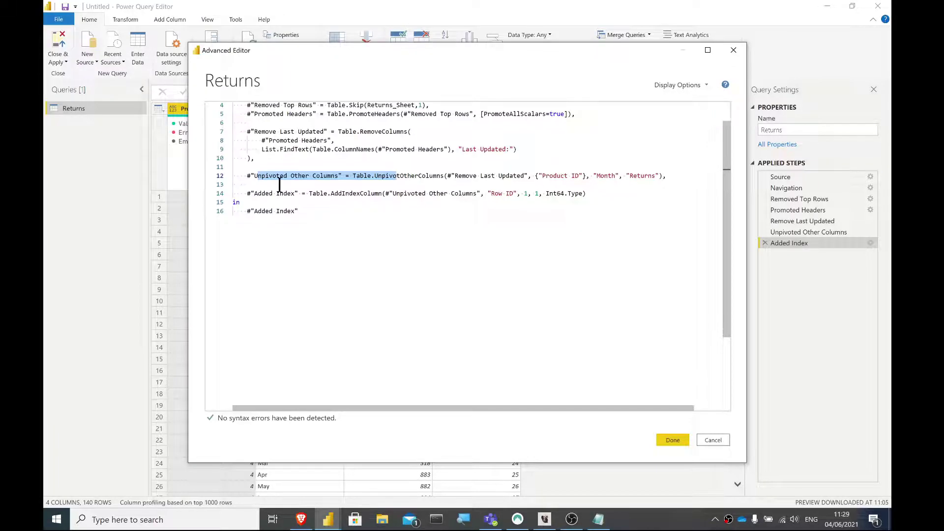
scroll(279, 186, up, 1)
drag(254, 159, 324, 158)
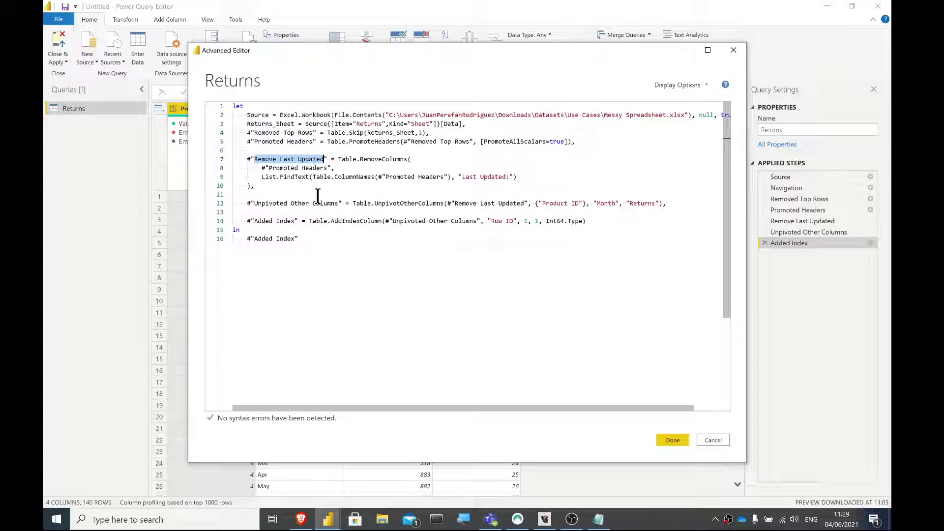
drag(283, 195, 243, 151)
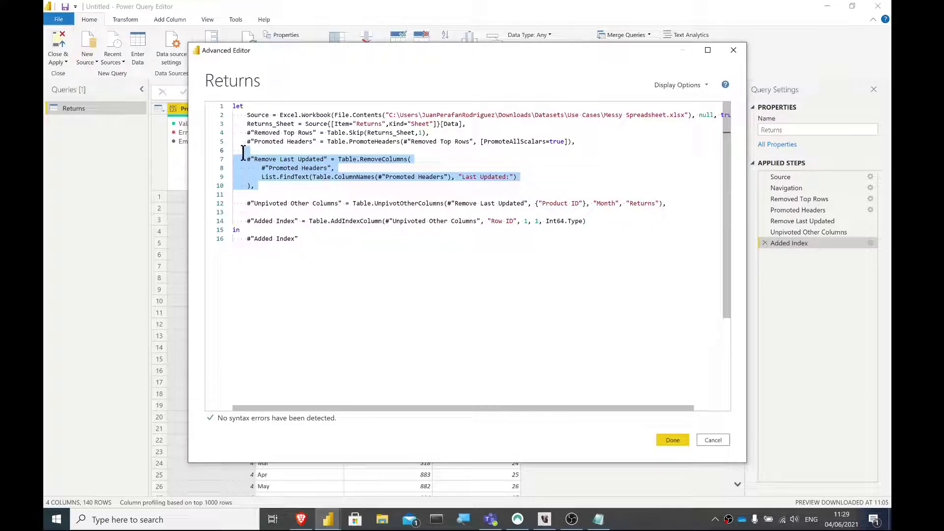
drag(313, 177, 371, 179)
mouse_move(331, 180)
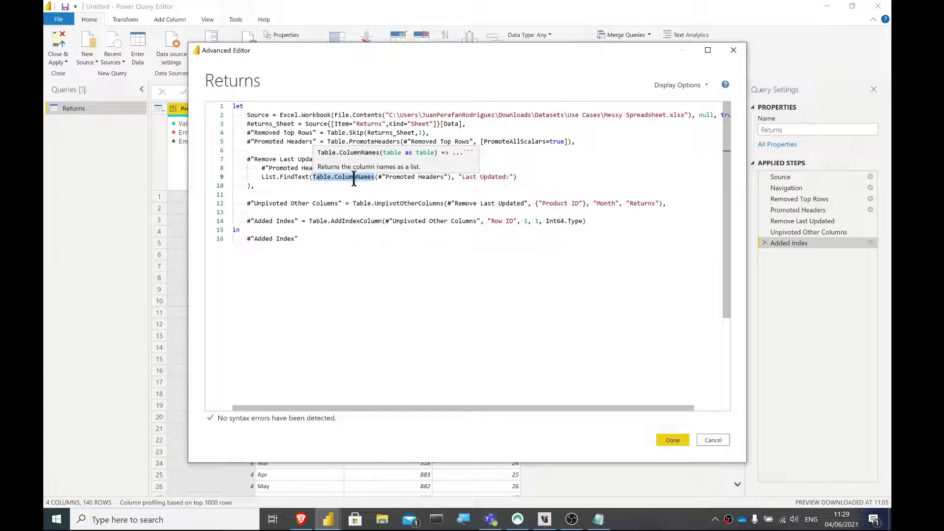
click(283, 177)
drag(283, 177, 308, 180)
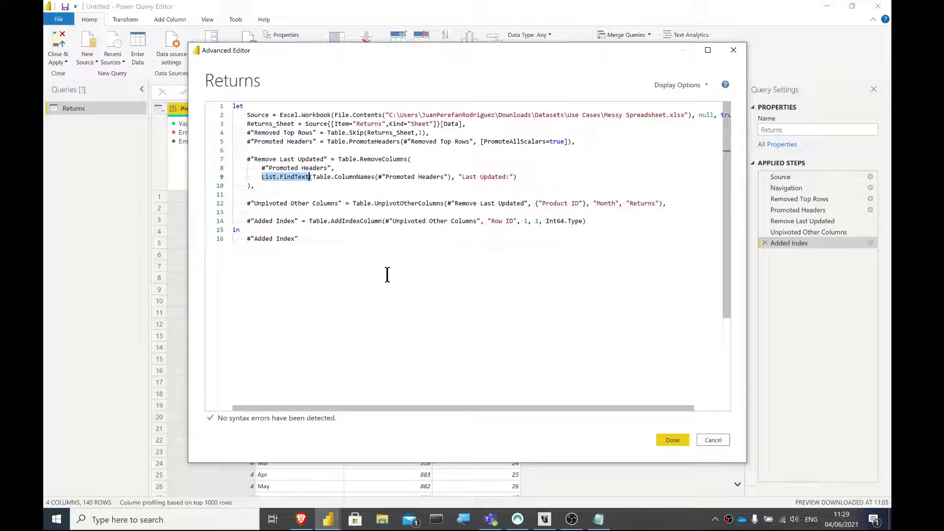
click(660, 439)
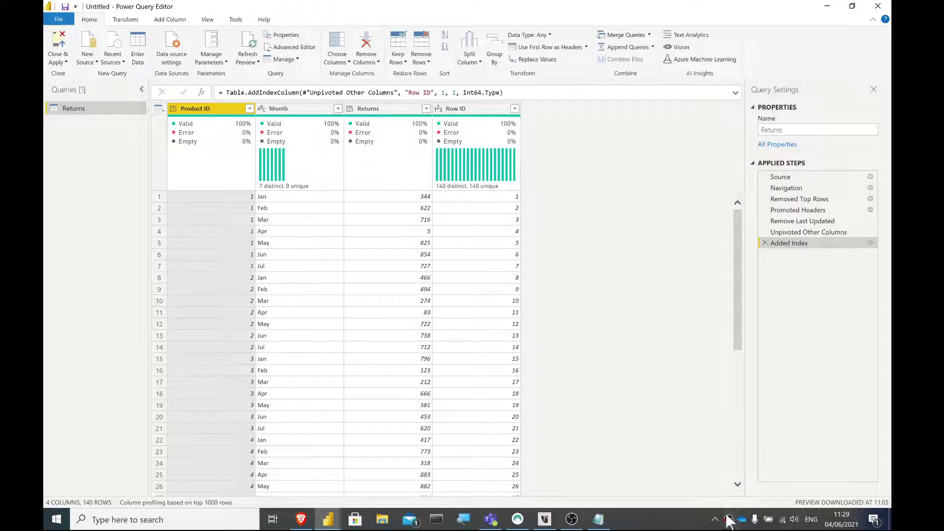